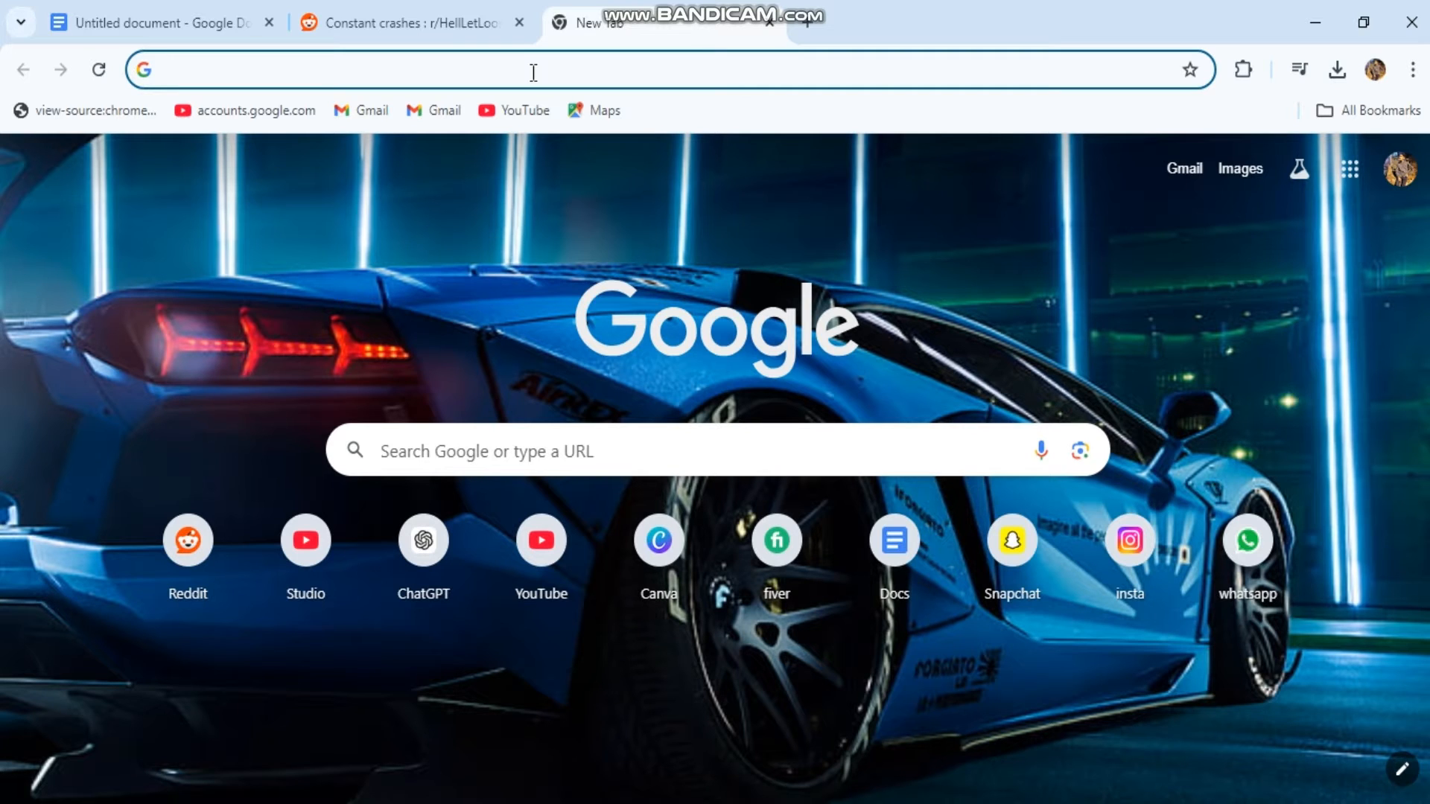
# - Open the nvidia.com/location-selector/ page, and load amd.com in a separate new tab
pyautogui.write('nvidia.com/location-selector/')
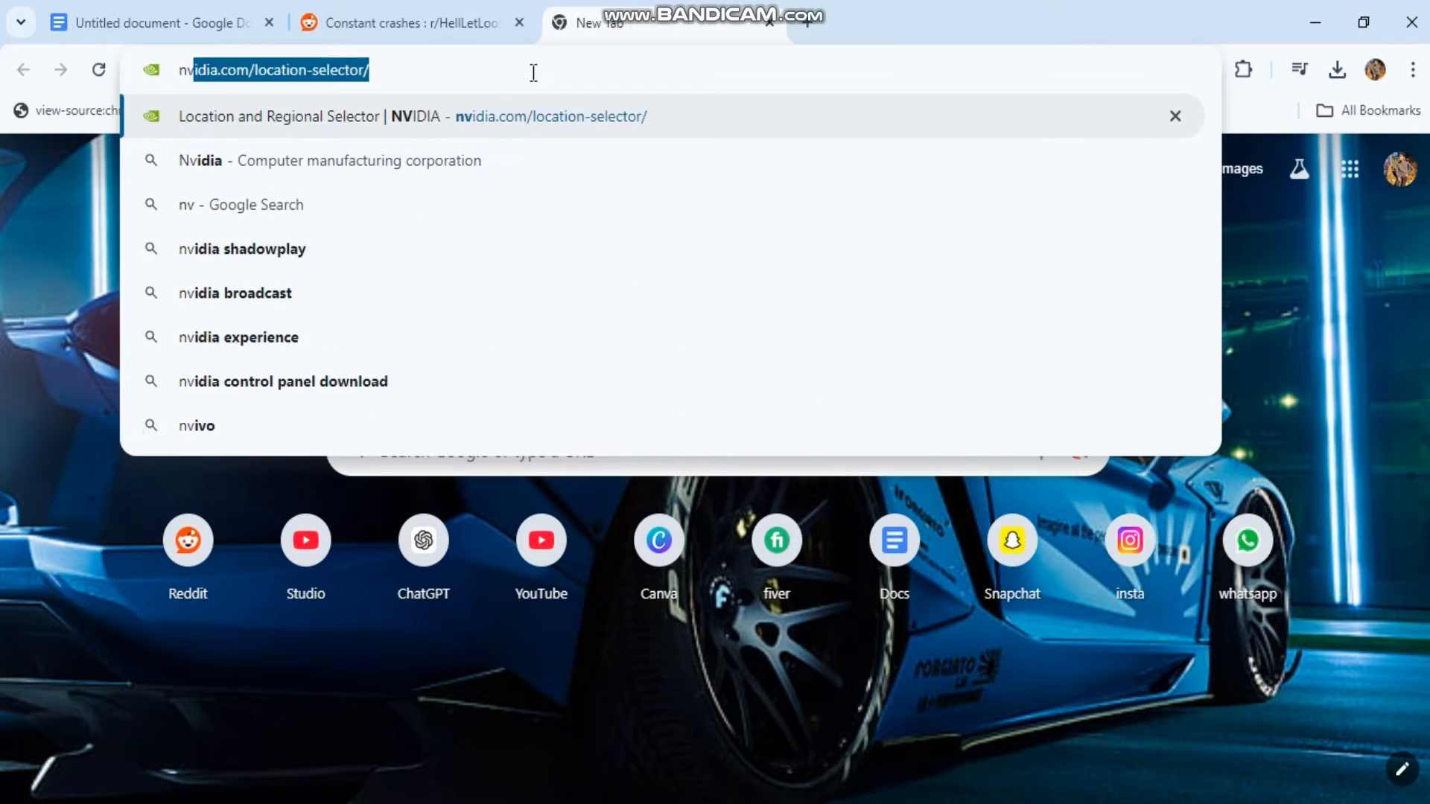
pyautogui.press('Return')
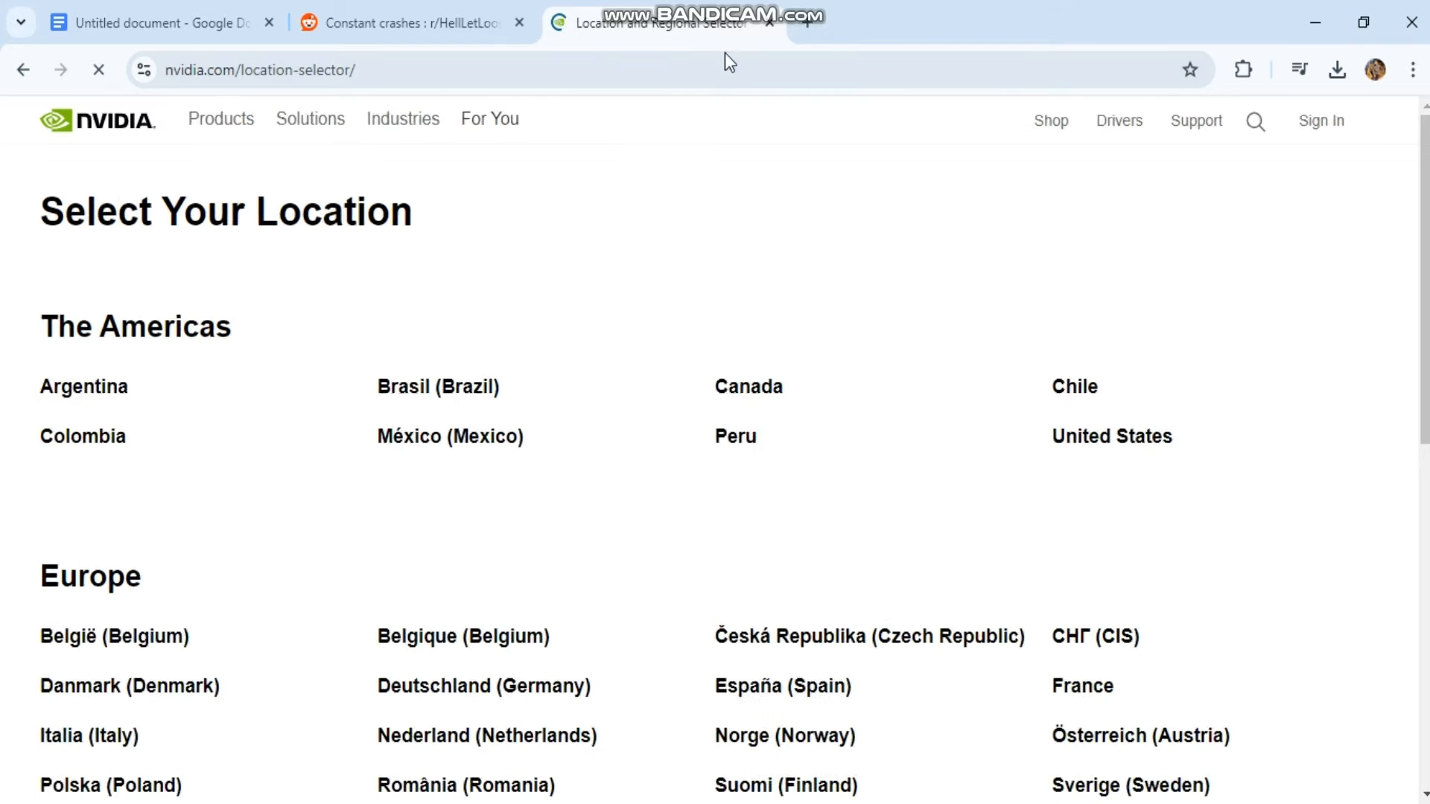
pyautogui.click(806, 22)
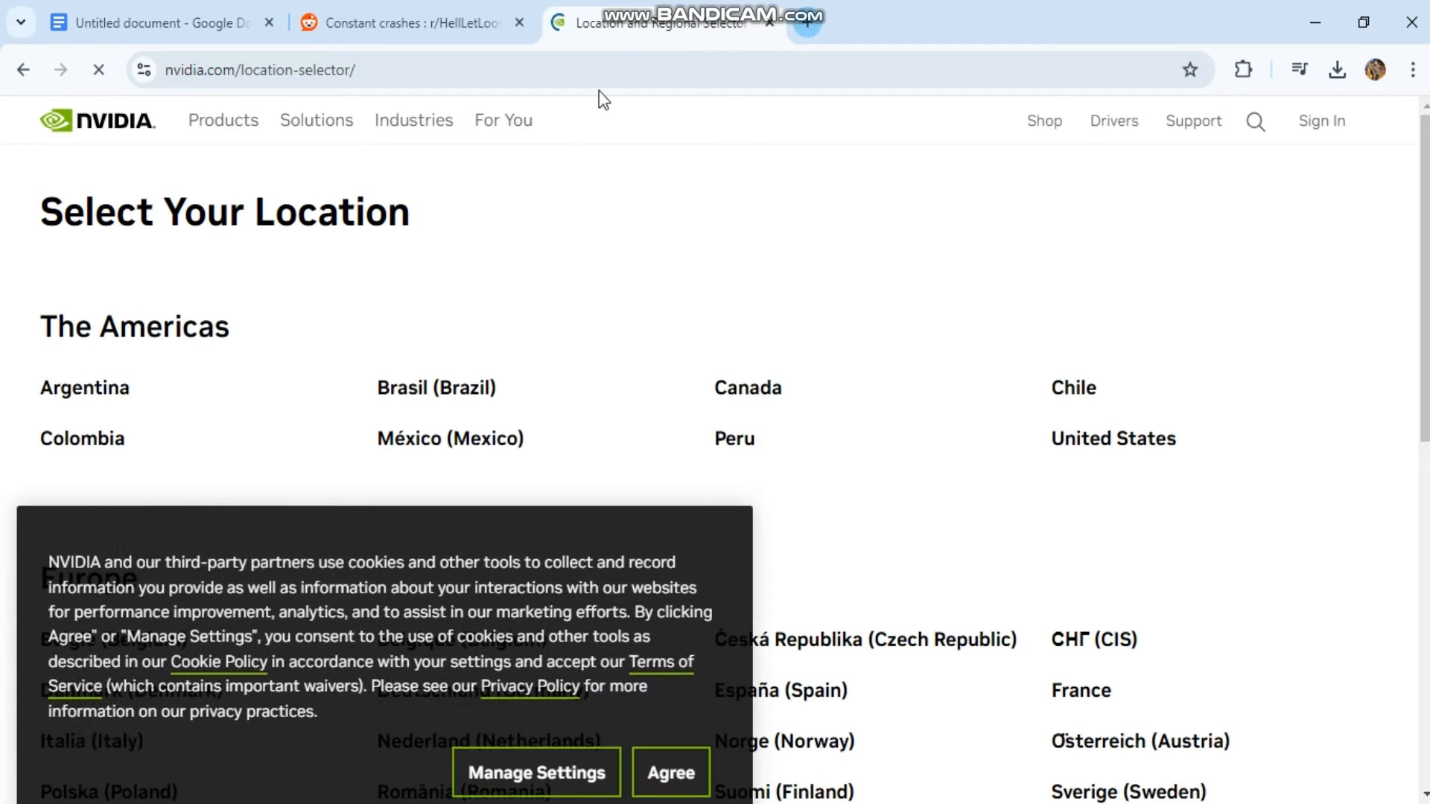
pyautogui.write('amd')
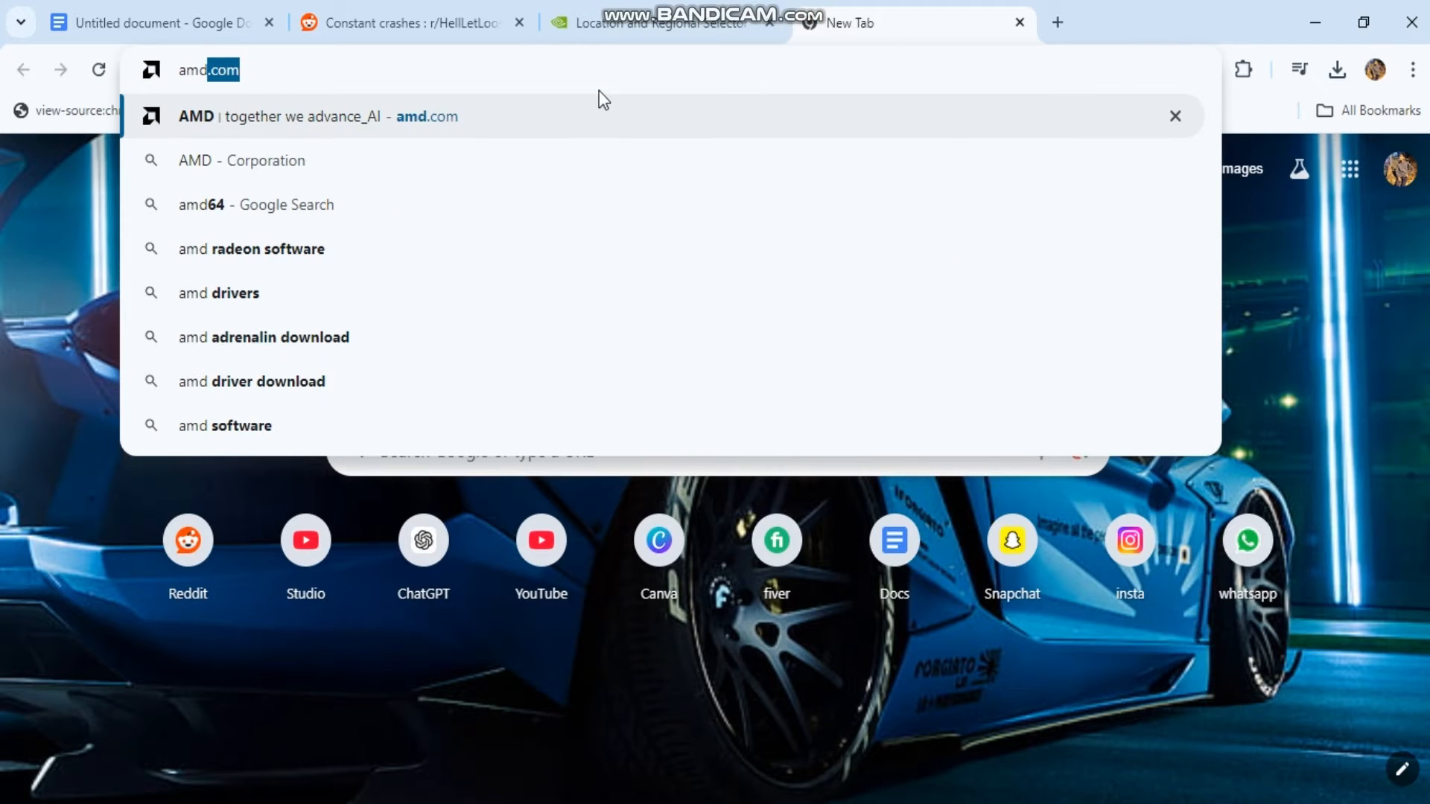
pyautogui.press('Return')
# - Return to the troubleshooting document, review the graphics driver section, and select the "2. Verify Game Files" heading and its "Open Steam." bullet
pyautogui.click(141, 11)
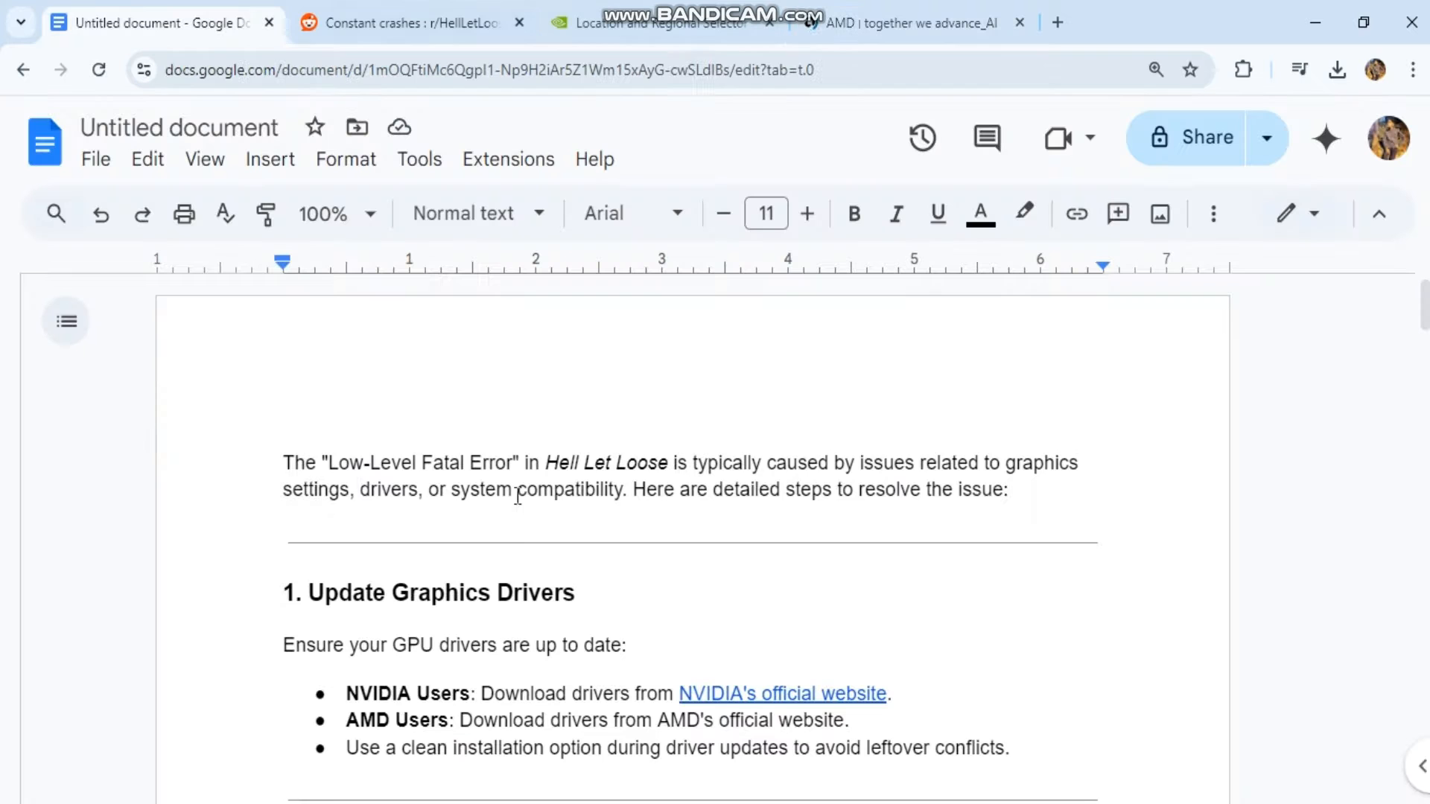
pyautogui.scroll(-2, 417, 532)
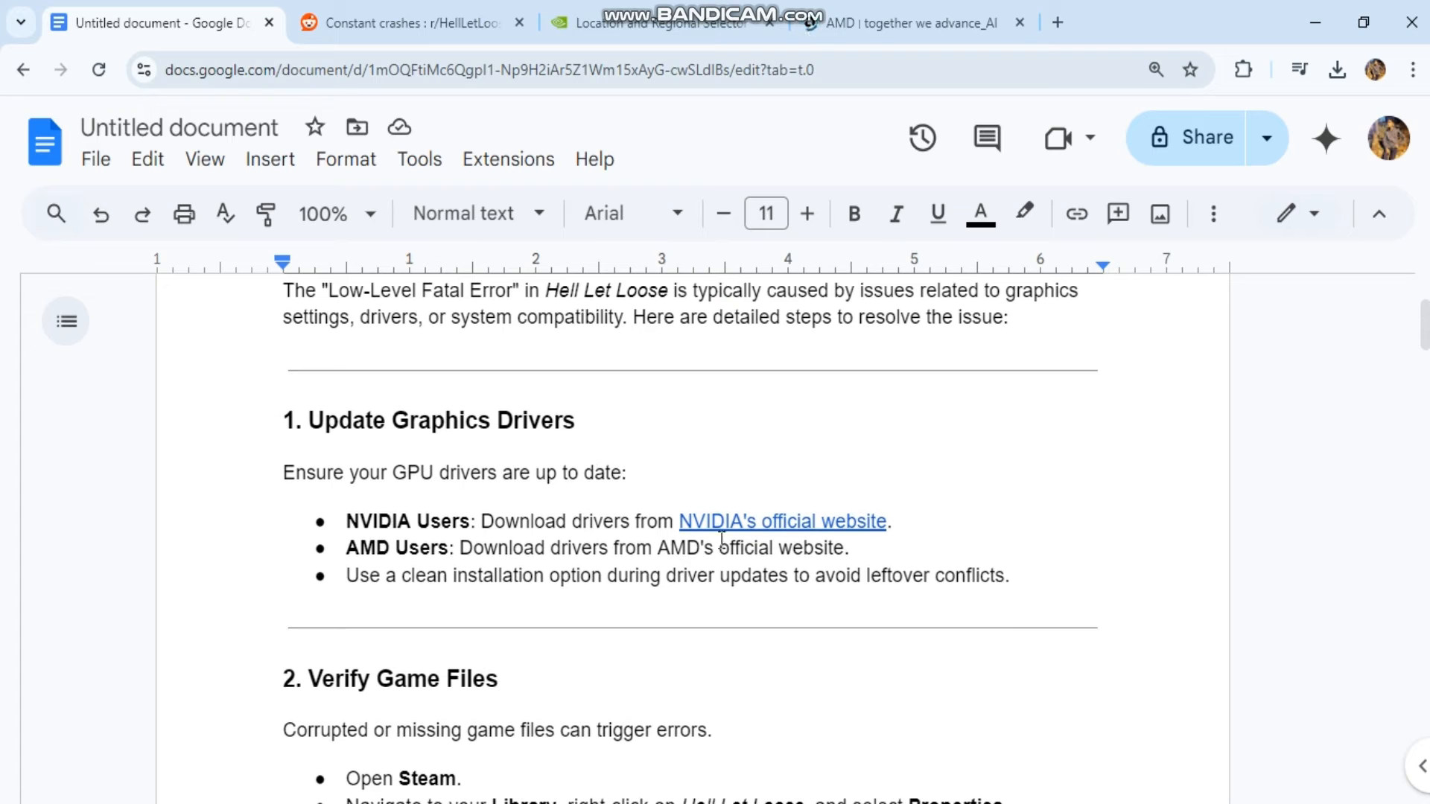
pyautogui.scroll(-3, 470, 531)
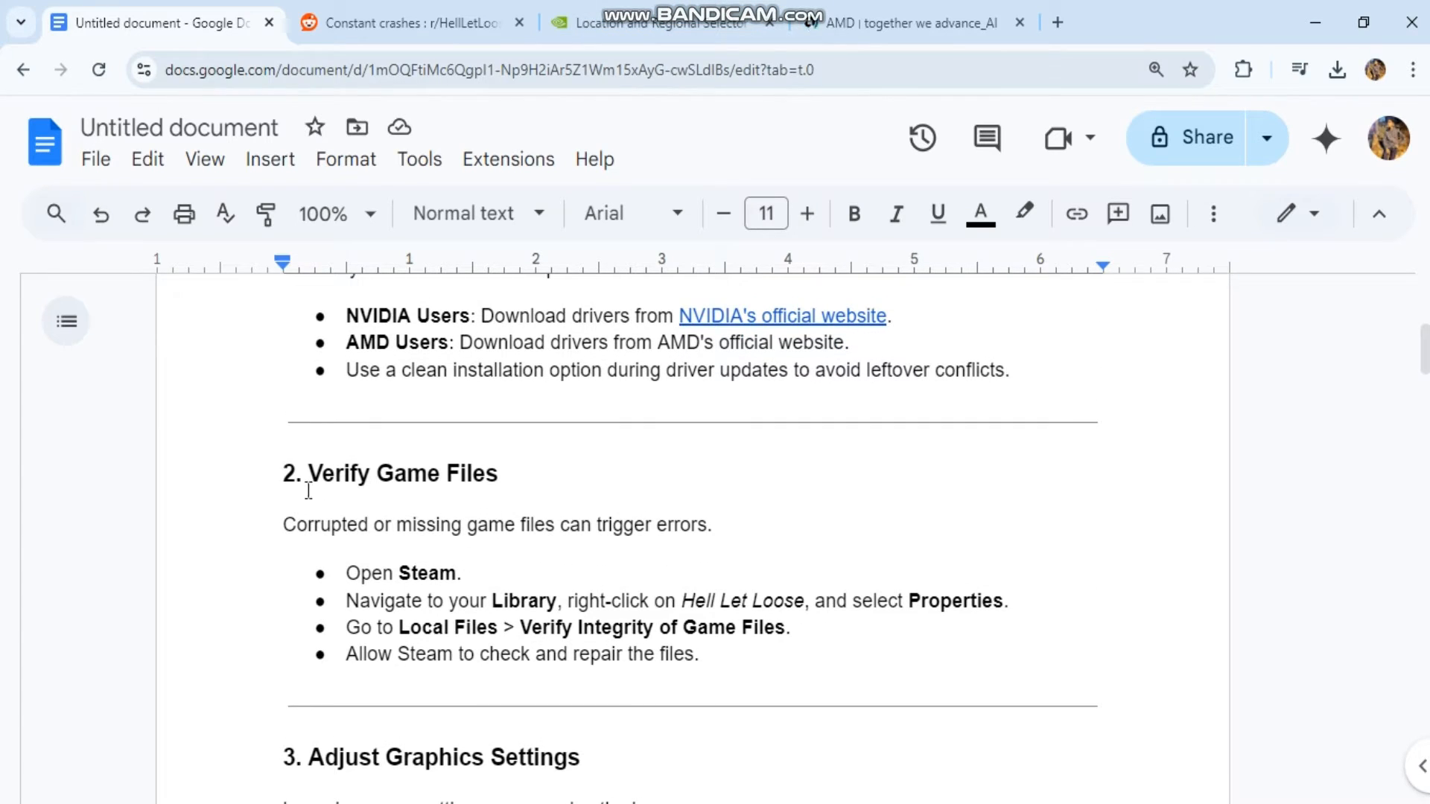
pyautogui.moveTo(276, 481); pyautogui.dragTo(635, 485)
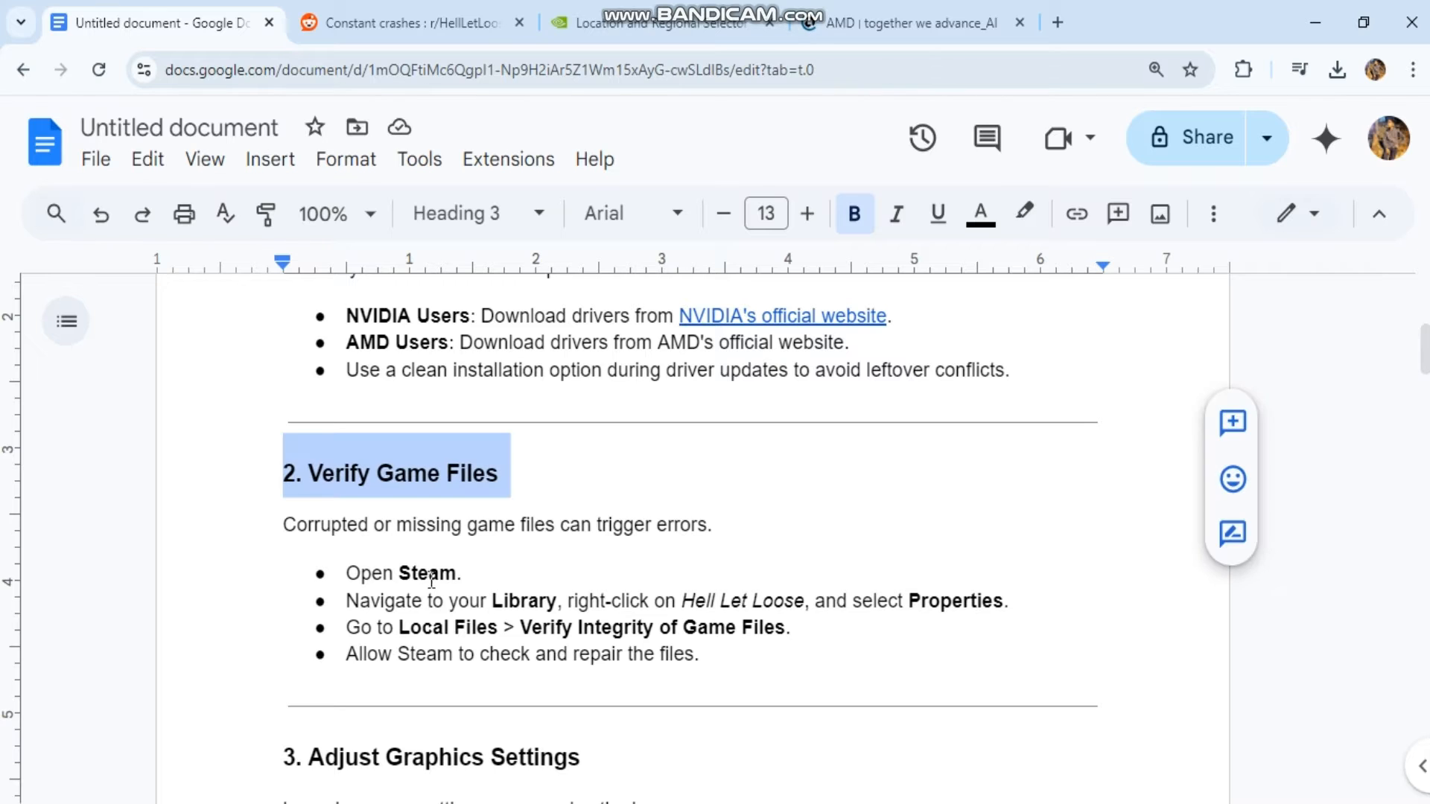
pyautogui.click(410, 572)
pyautogui.tripleClick(411, 570)
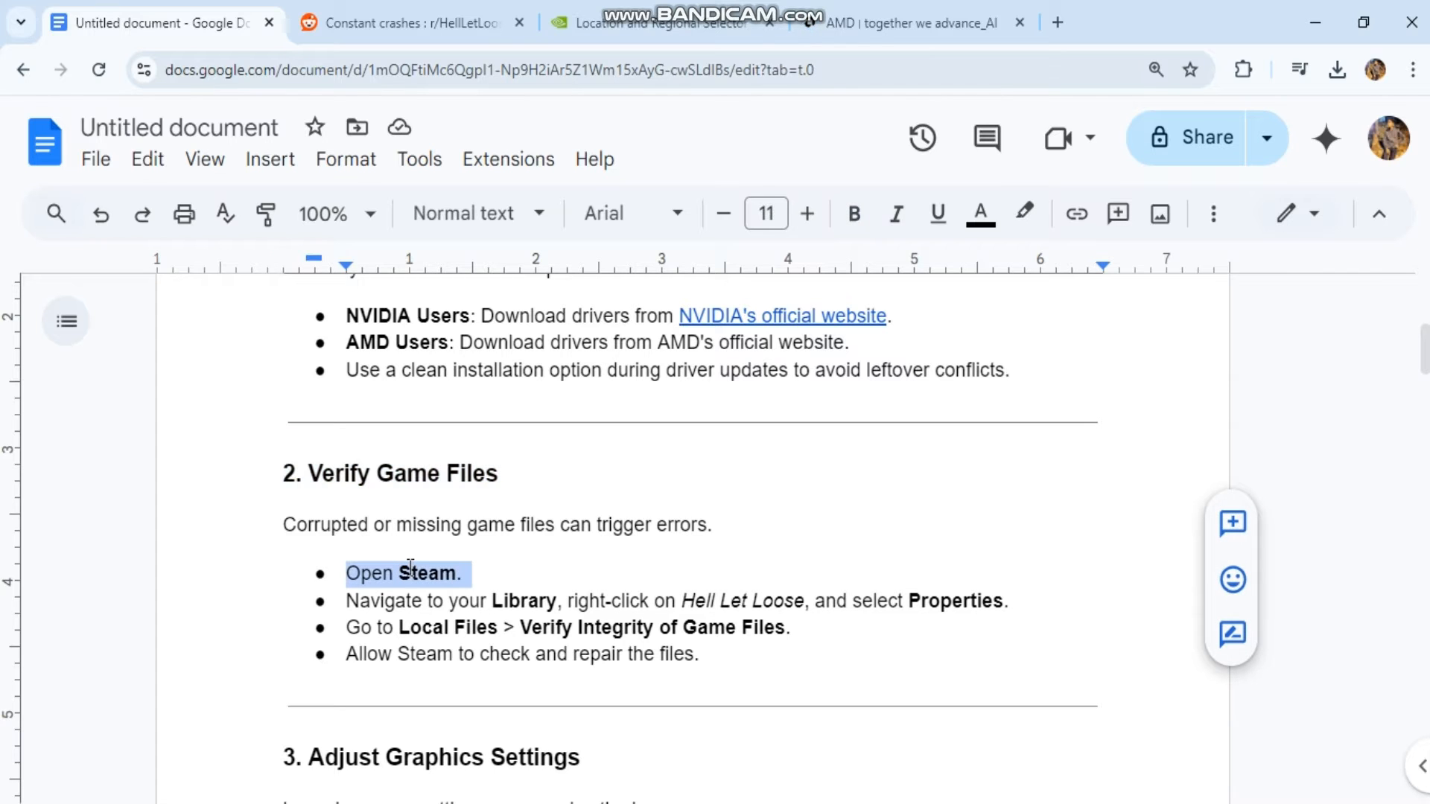
# - Search for steam in a new tab and open the "Welcome to Steam" store result
pyautogui.click(1057, 22)
pyautogui.write('steam')
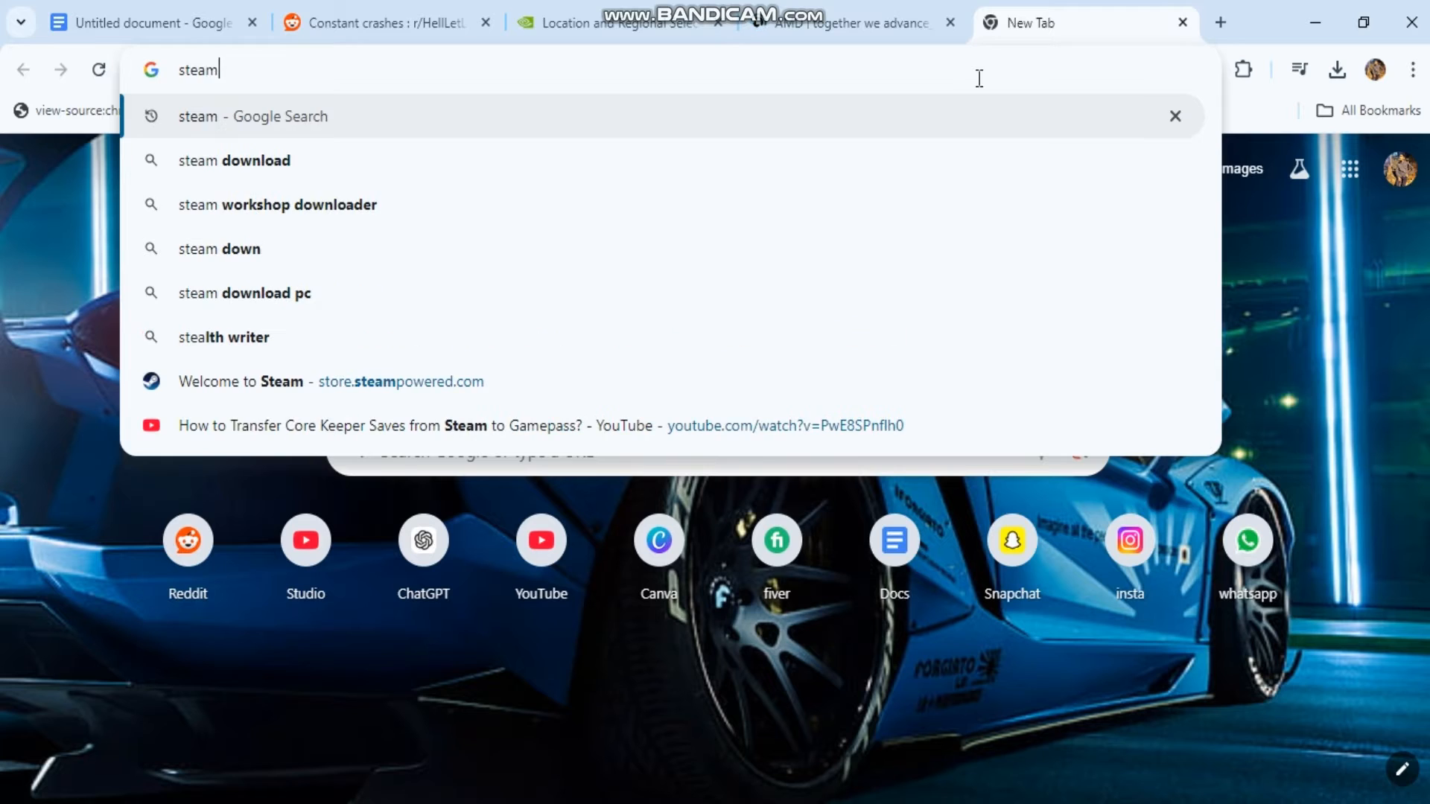
pyautogui.press('Return')
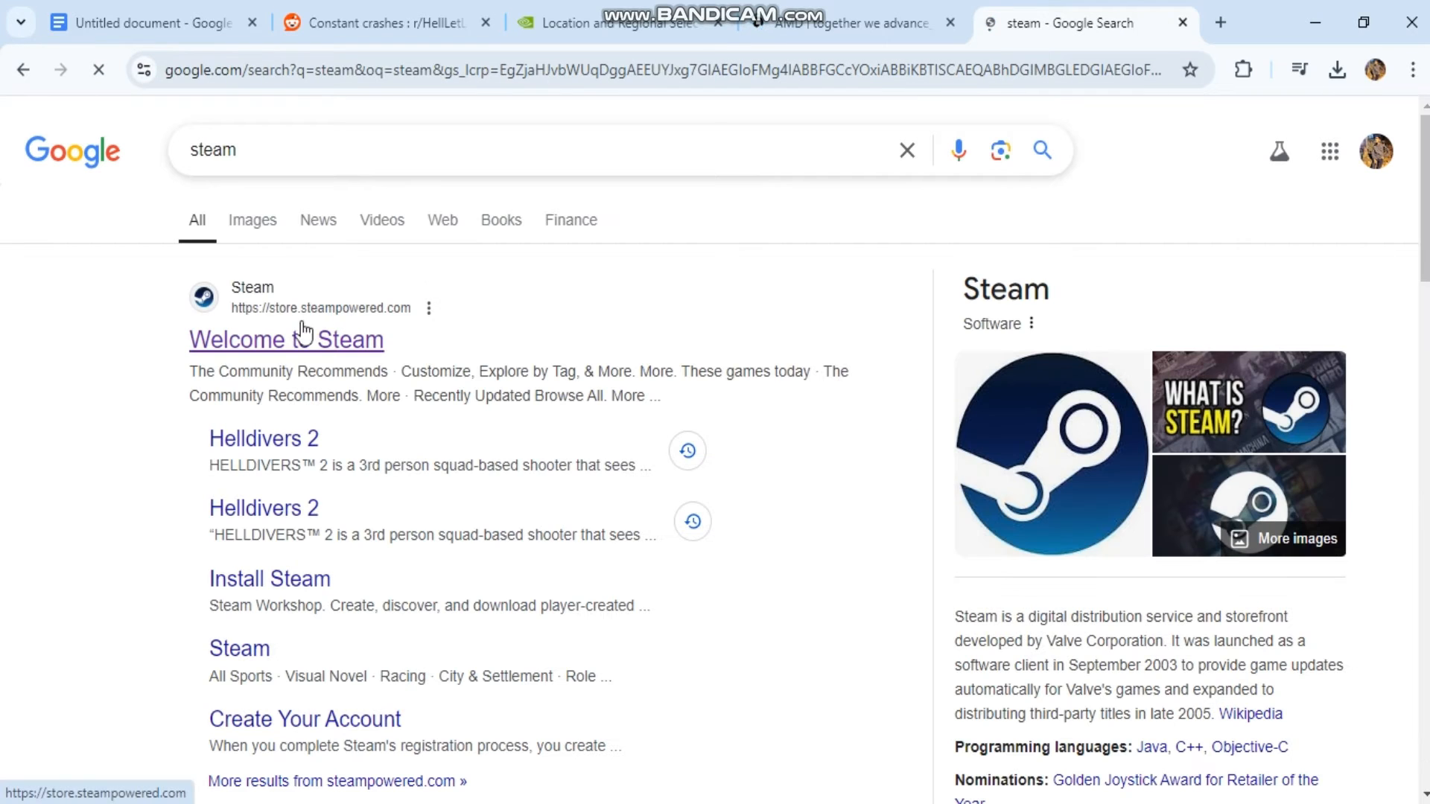
# - Back in the document, select the remaining Verify Game Files bullets and then the "3. Adjust Graphics Settings" heading
pyautogui.click(155, 2)
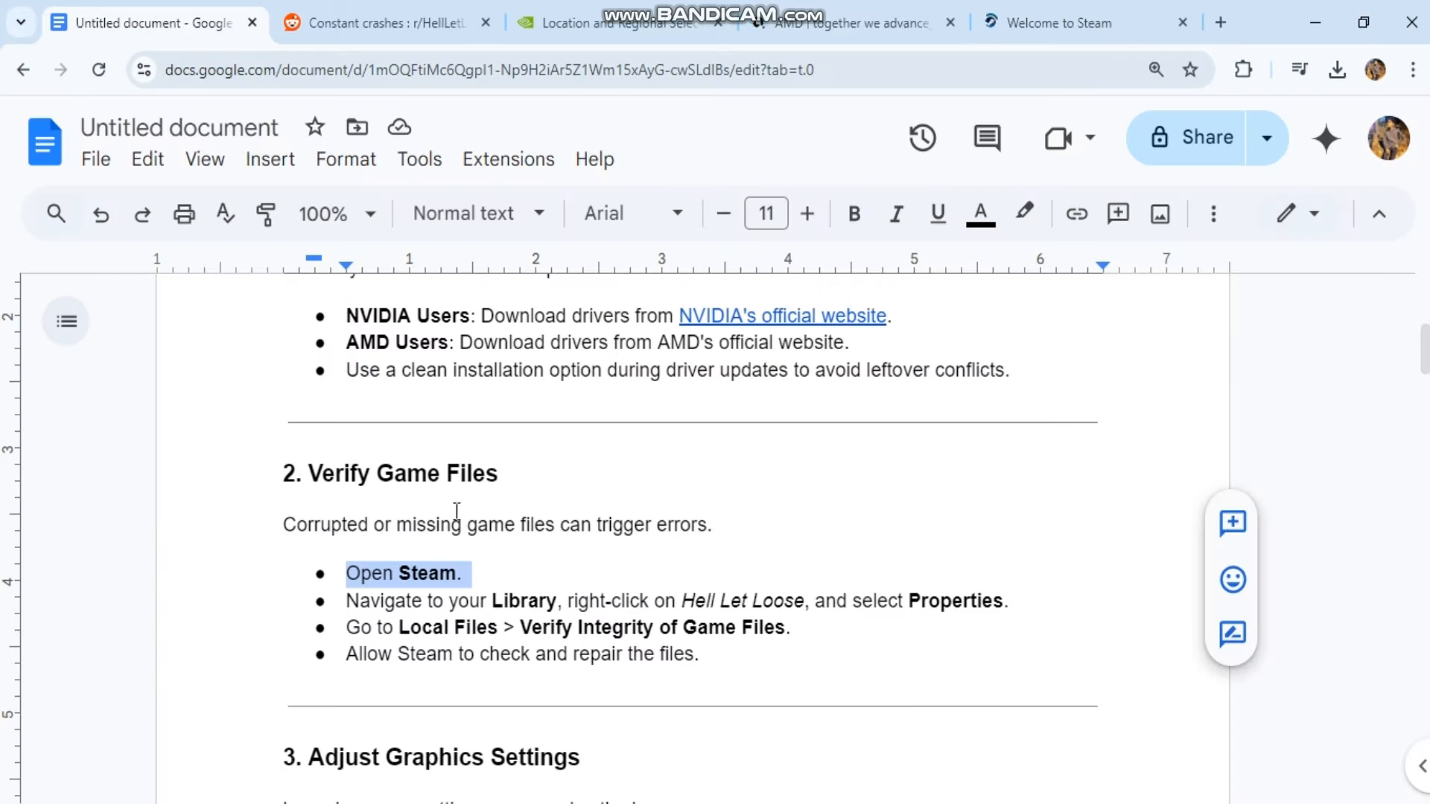
pyautogui.click(344, 602)
pyautogui.moveTo(340, 602); pyautogui.dragTo(842, 659)
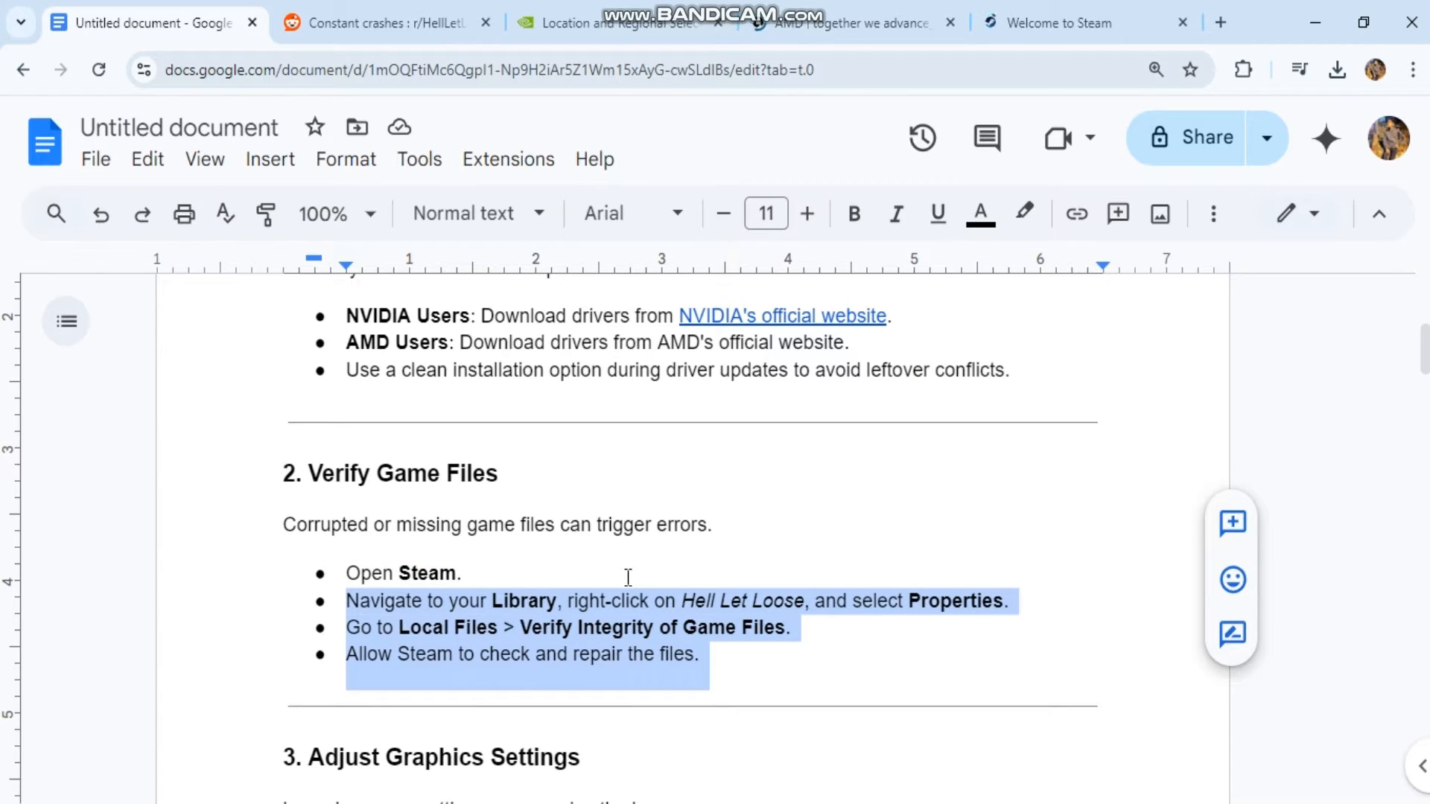
pyautogui.scroll(-5, 628, 578)
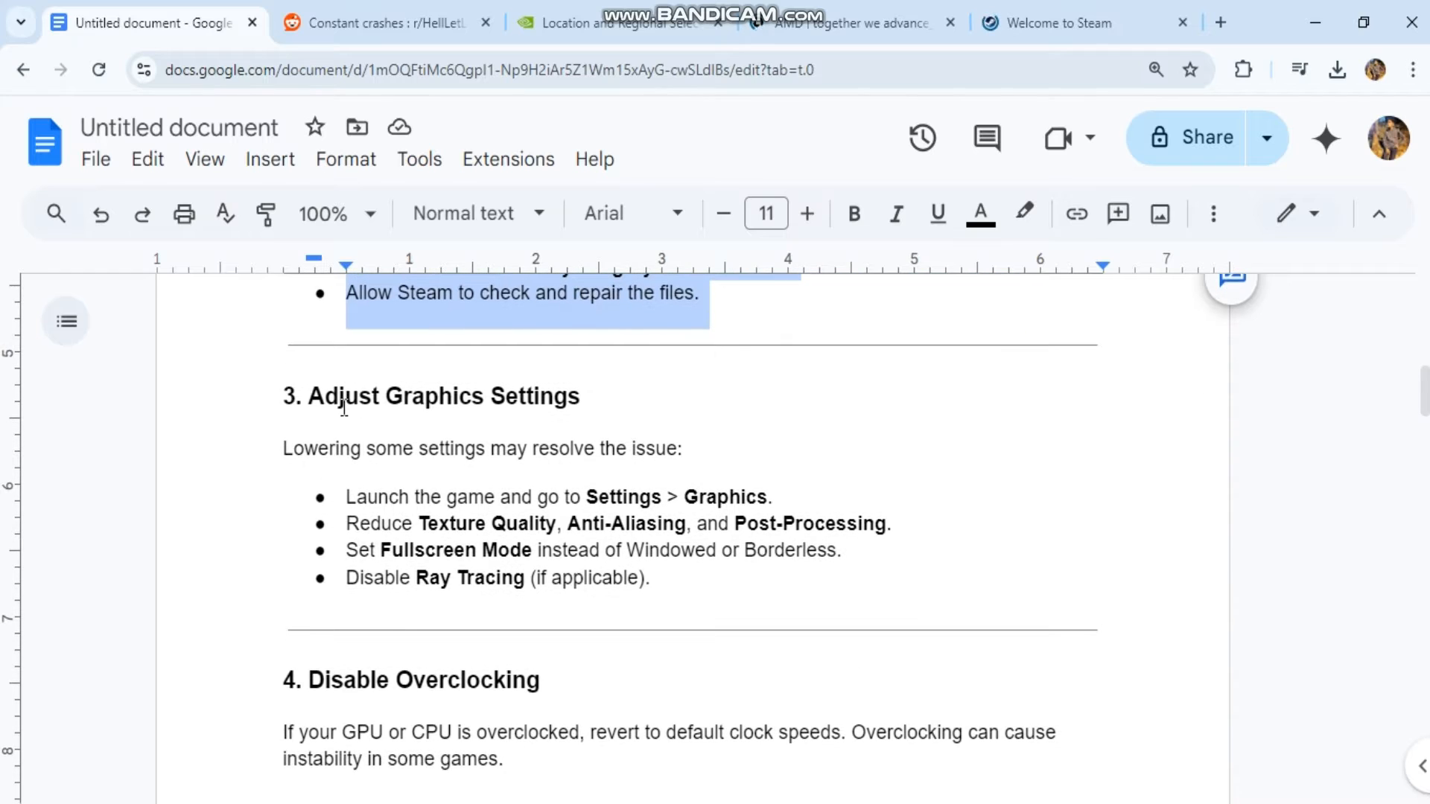
pyautogui.tripleClick(343, 405)
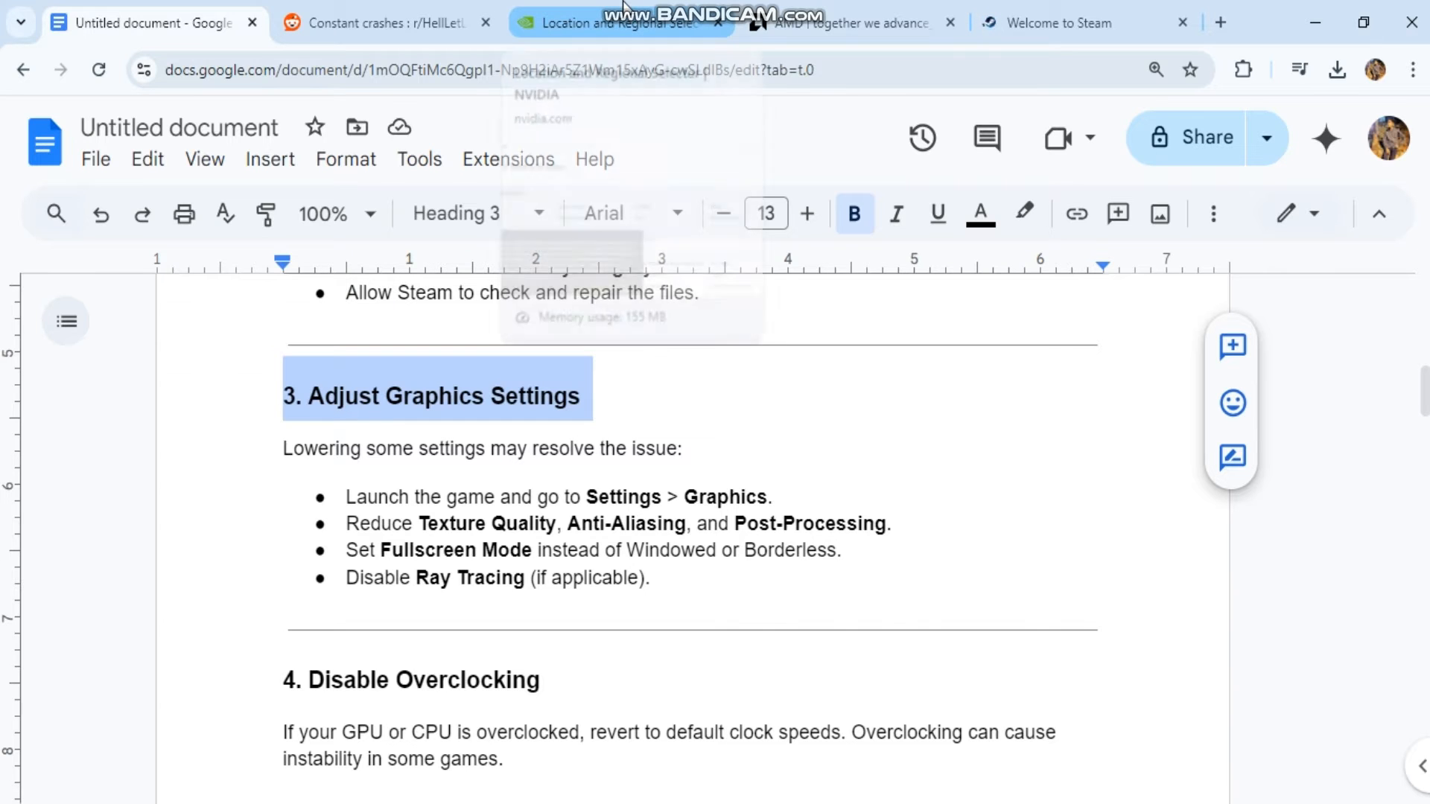
# - Look through the regions on the NVIDIA location page and close its tab
pyautogui.click(627, 7)
pyautogui.scroll(-10, 611, 442)
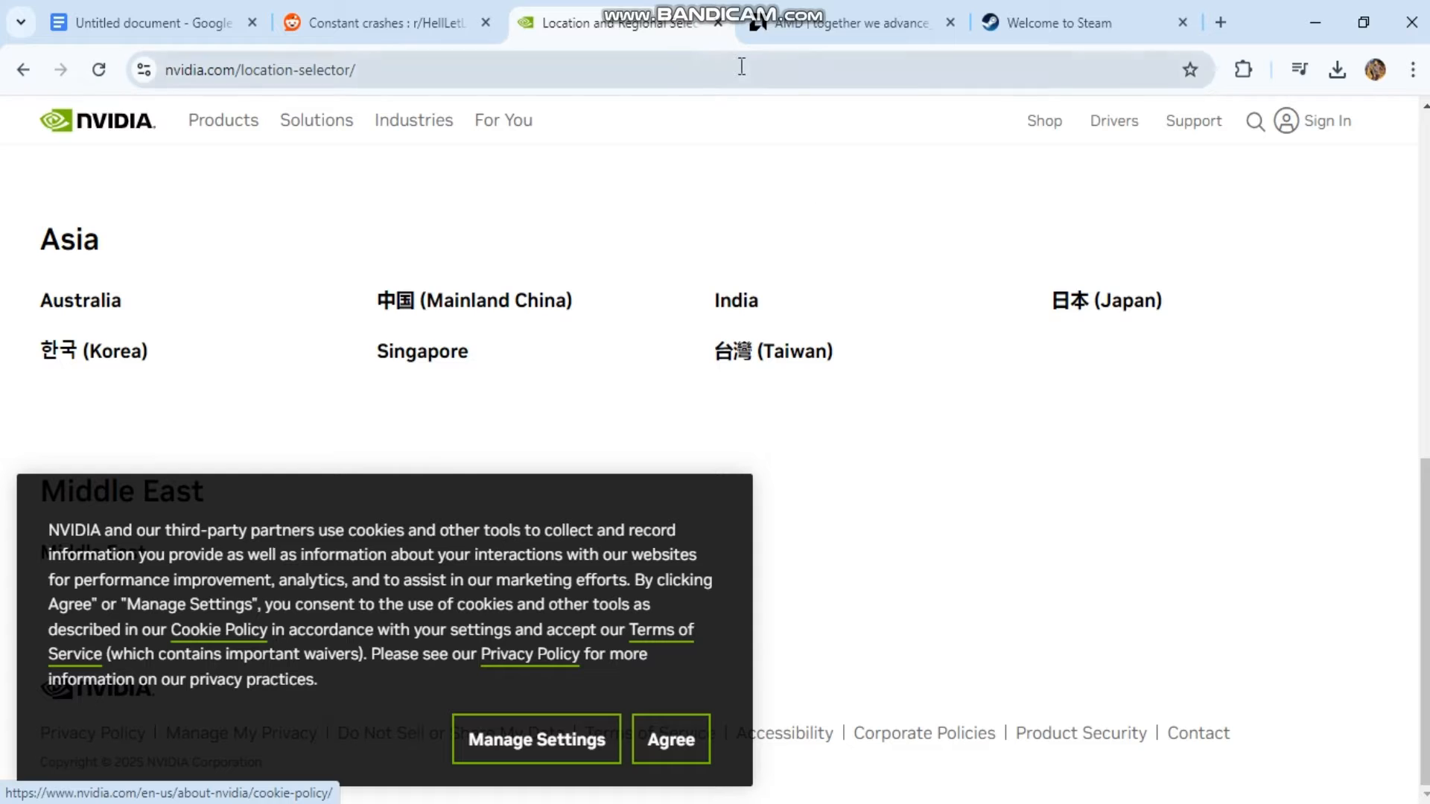
pyautogui.scroll(10, 714, 29)
pyautogui.hotkey('ctrl', 'w')
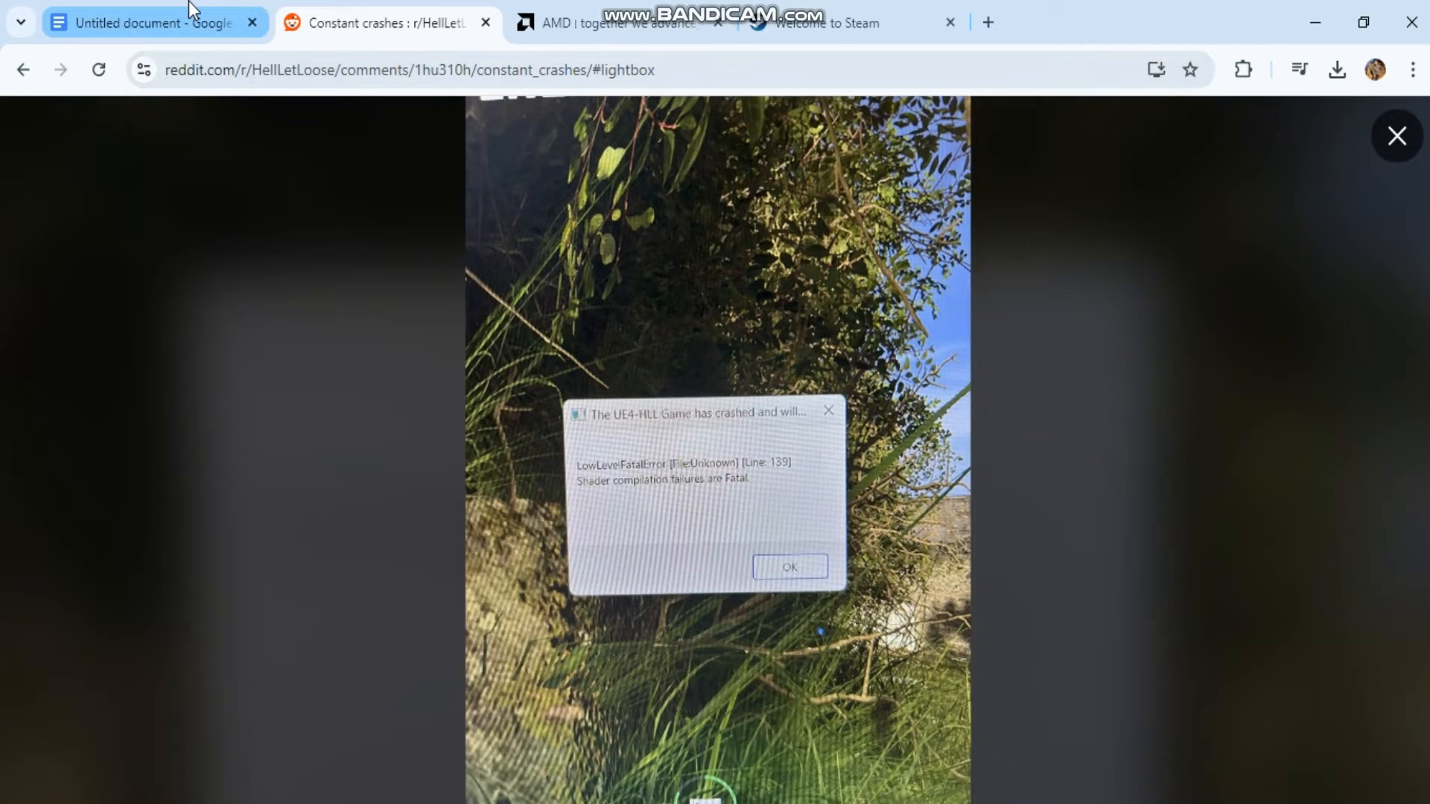
# - Return to the document and select the Disable Ray Tracing bullet under Adjust Graphics Settings
pyautogui.click(191, 9)
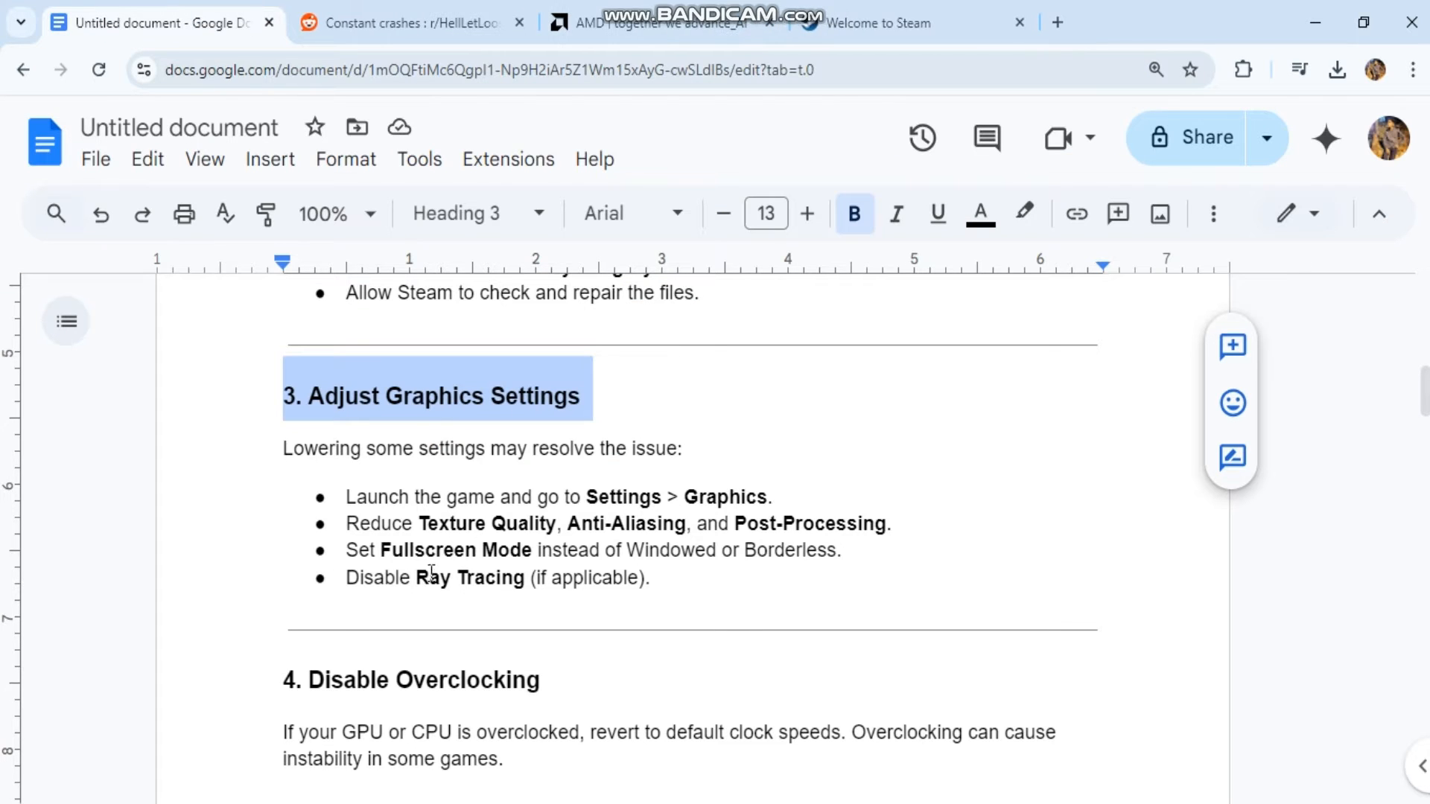
pyautogui.moveTo(345, 575); pyautogui.dragTo(672, 584)
# - Add a blank line after the Disable Overclocking paragraph and select the "4. Disable Overclocking" heading
pyautogui.scroll(-3, 673, 582)
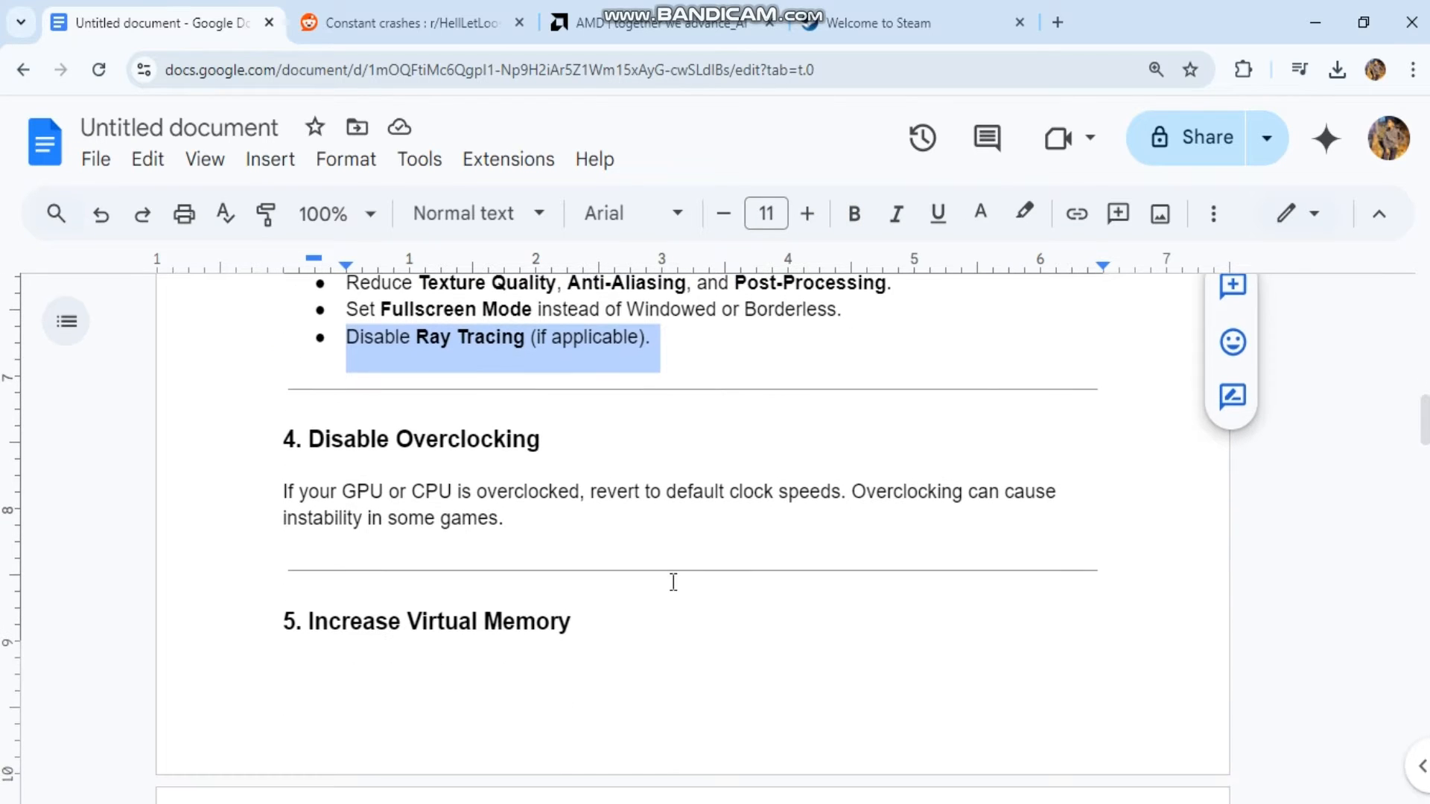
pyautogui.click(520, 526)
pyautogui.press('Return')
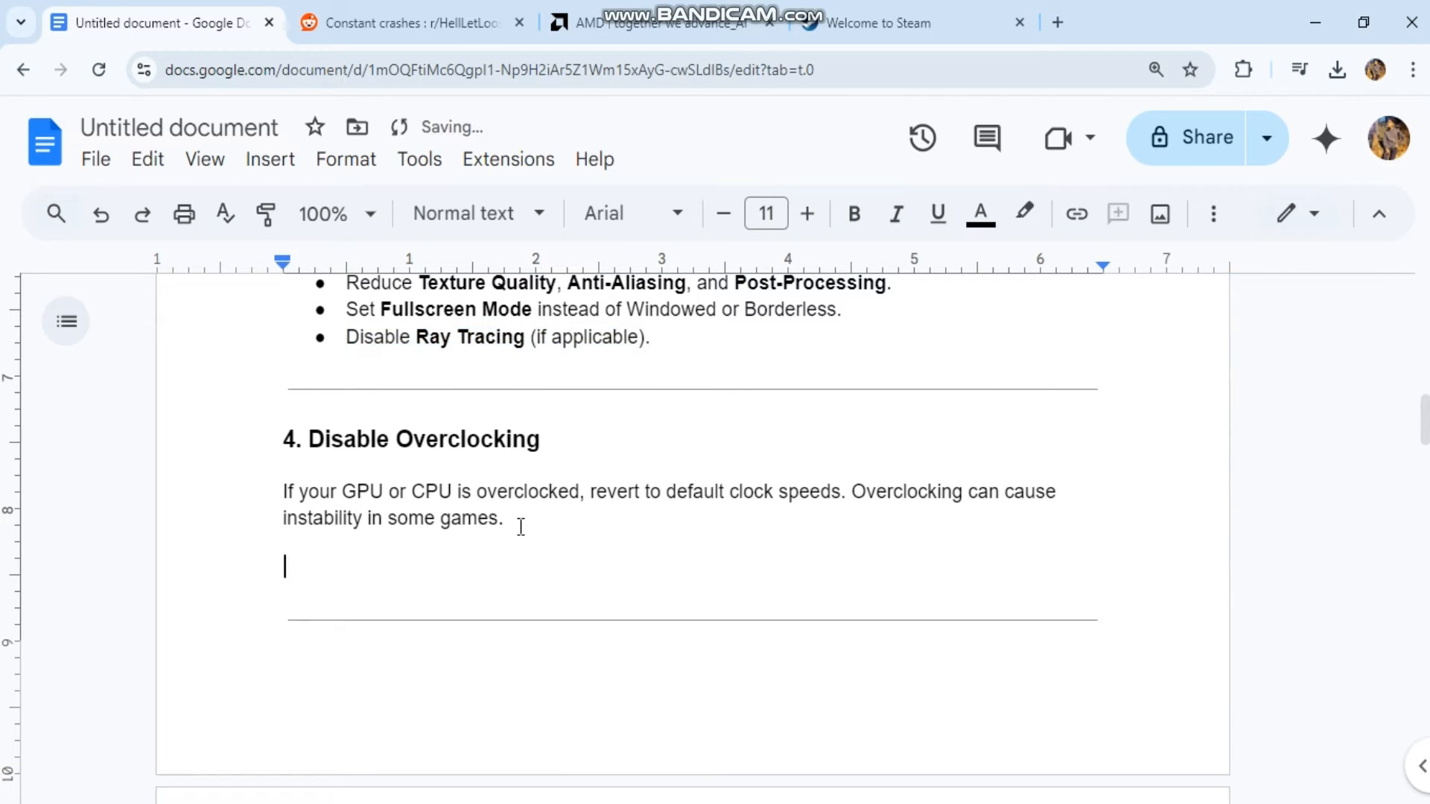
pyautogui.moveTo(258, 418); pyautogui.dragTo(638, 430)
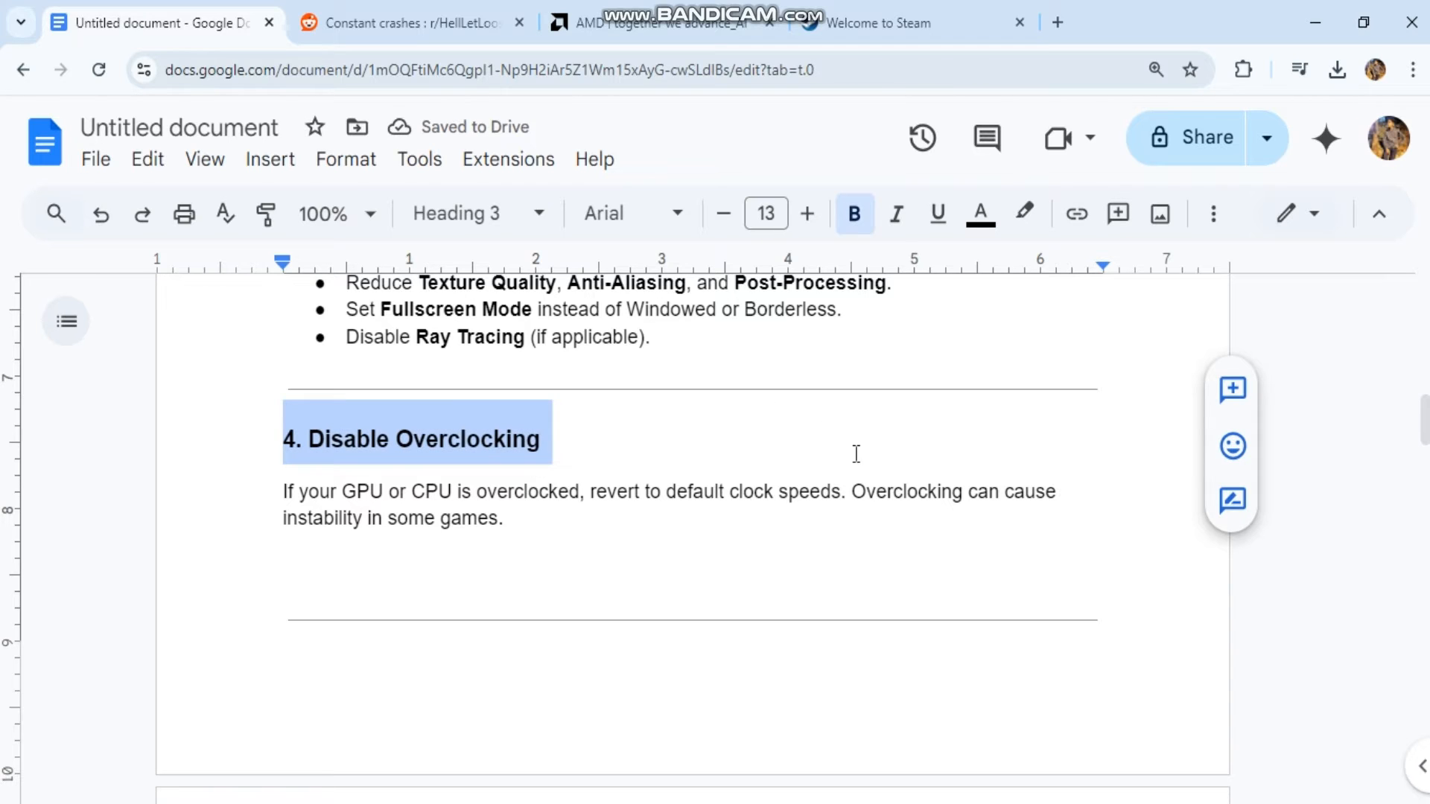
# - Open Control Panel from Windows search and move its window down to uncover the document's Increase Virtual Memory instructions
pyautogui.scroll(-6, 615, 524)
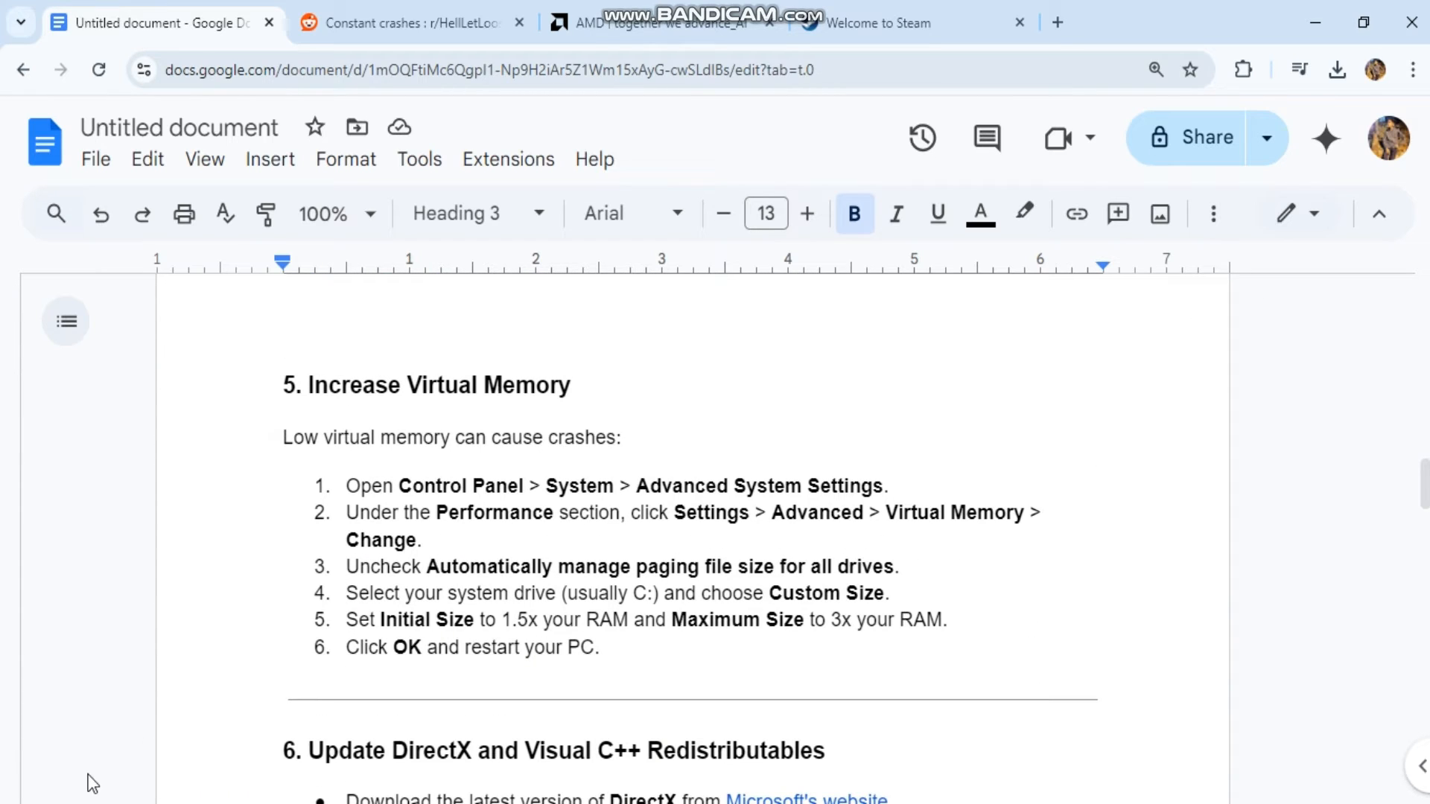
pyautogui.press('super+s')
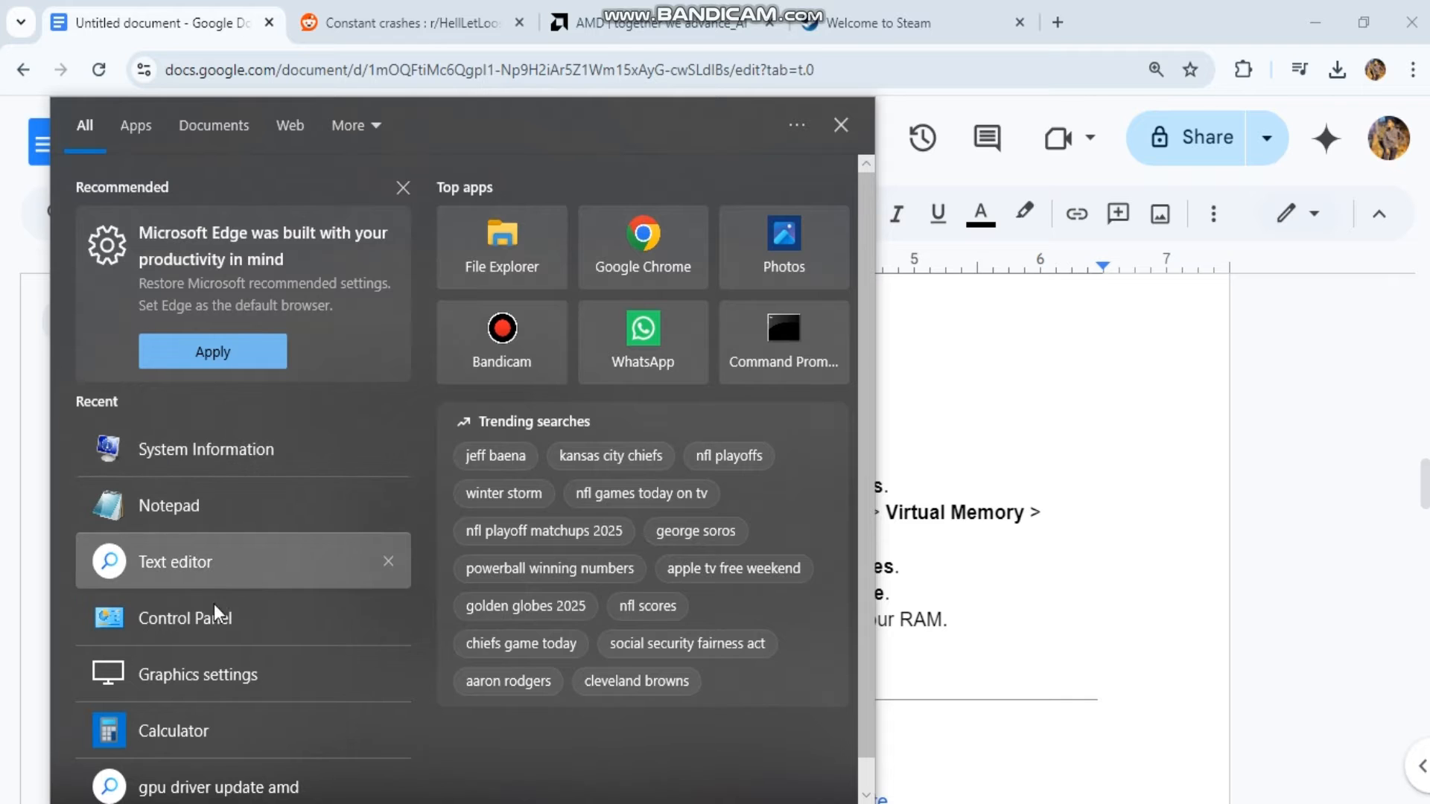
pyautogui.click(208, 618)
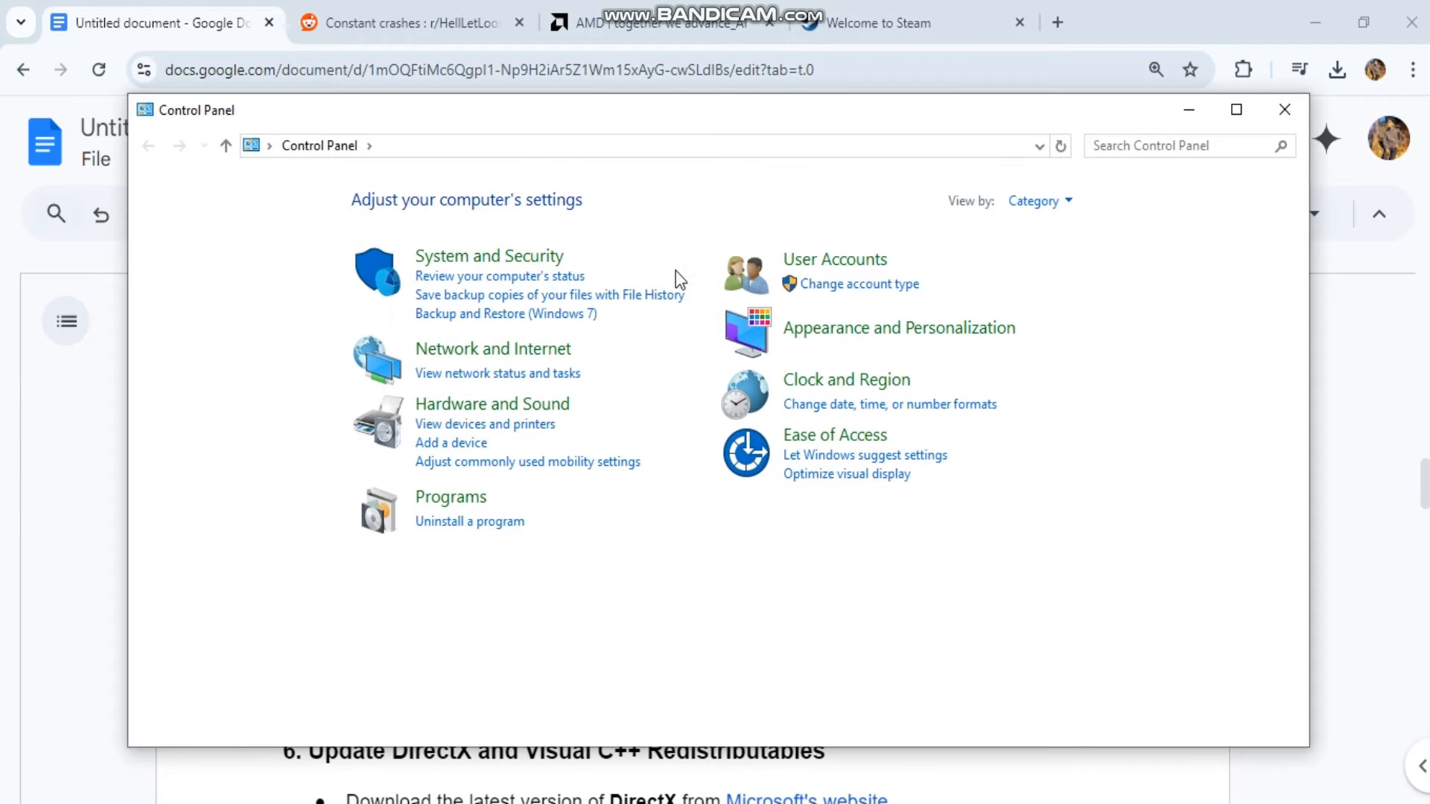
pyautogui.moveTo(630, 123); pyautogui.dragTo(659, 665)
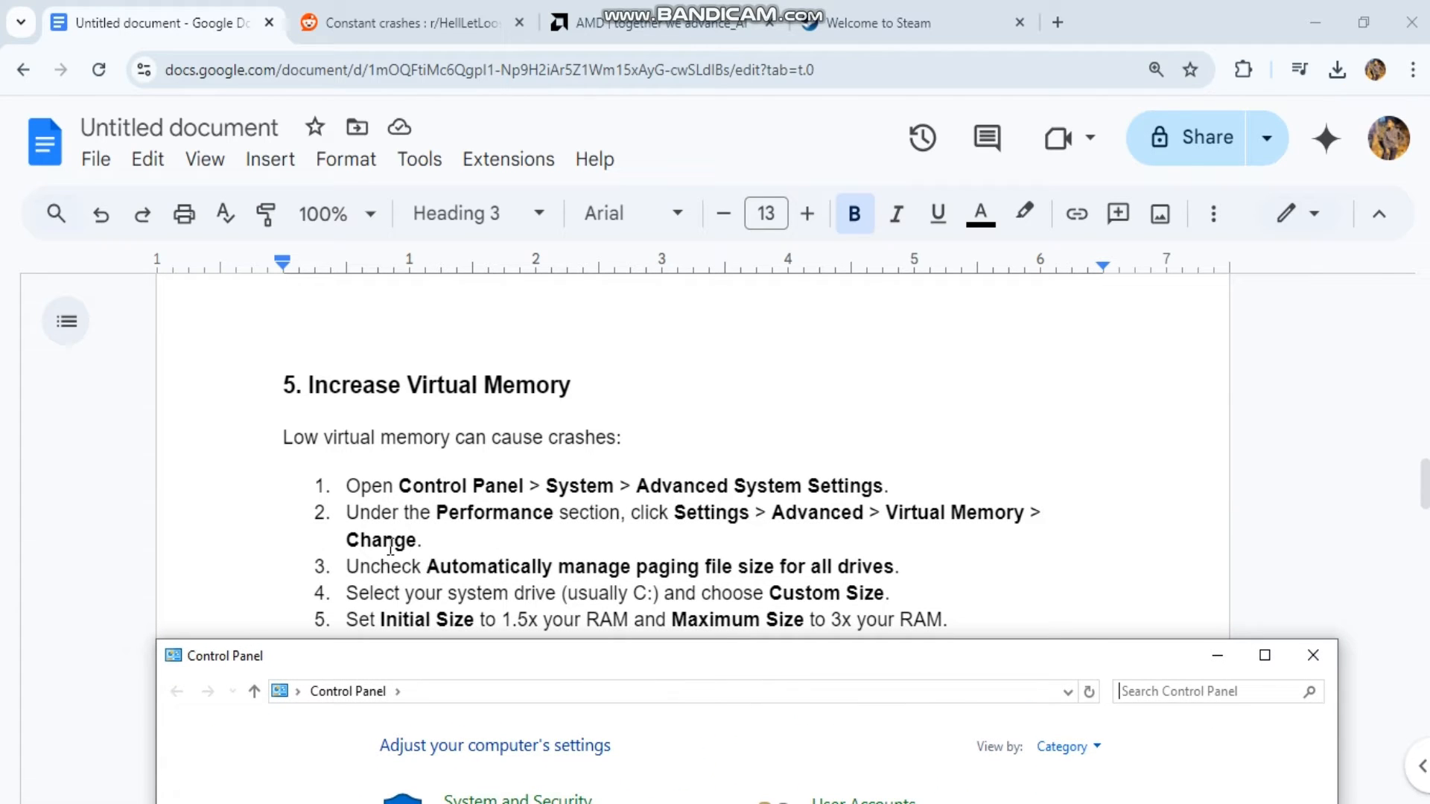
# - Select the paging file instruction in the Increase Virtual Memory list, followed by the system drive and Custom Size instruction
pyautogui.moveTo(344, 565); pyautogui.dragTo(909, 568)
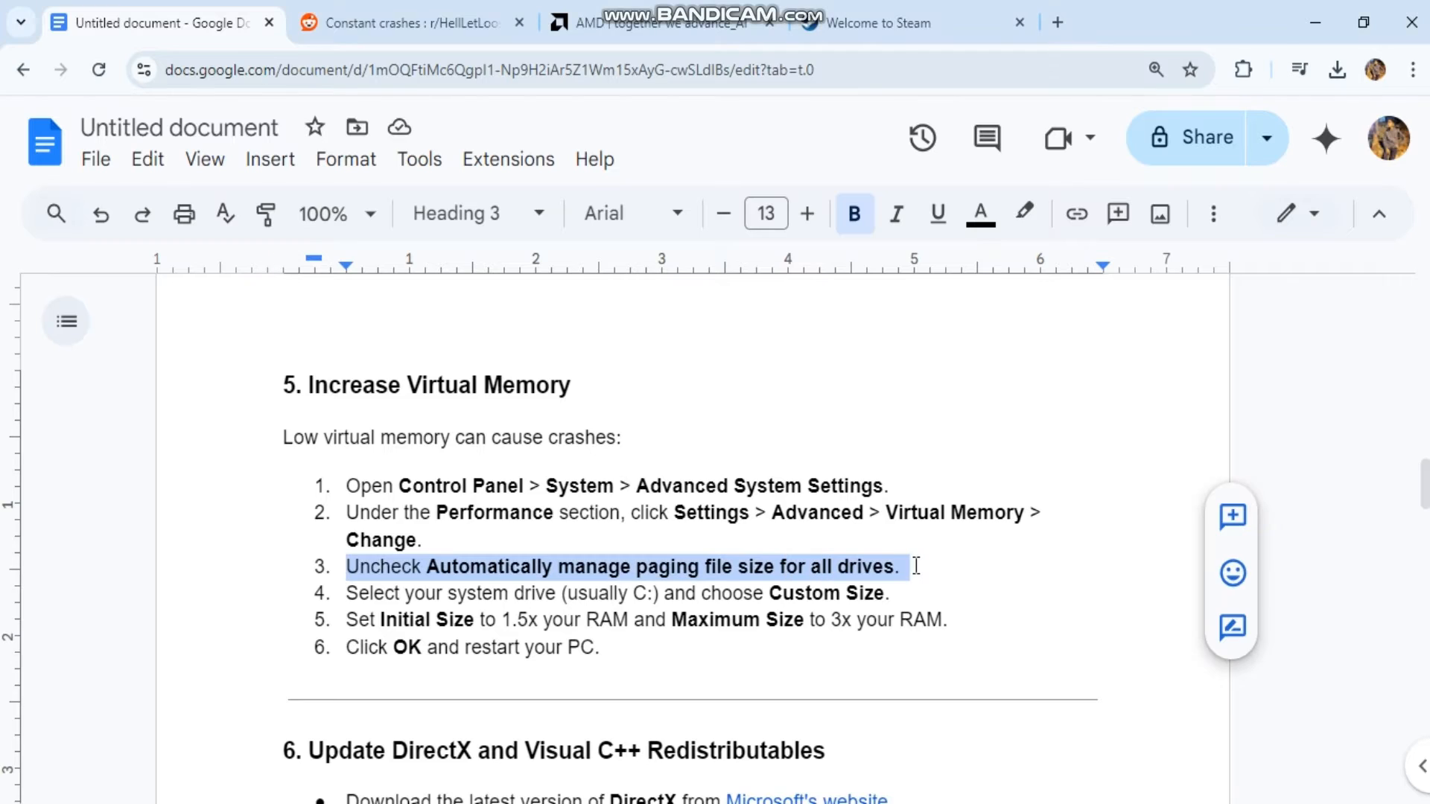
pyautogui.moveTo(342, 594); pyautogui.dragTo(906, 588)
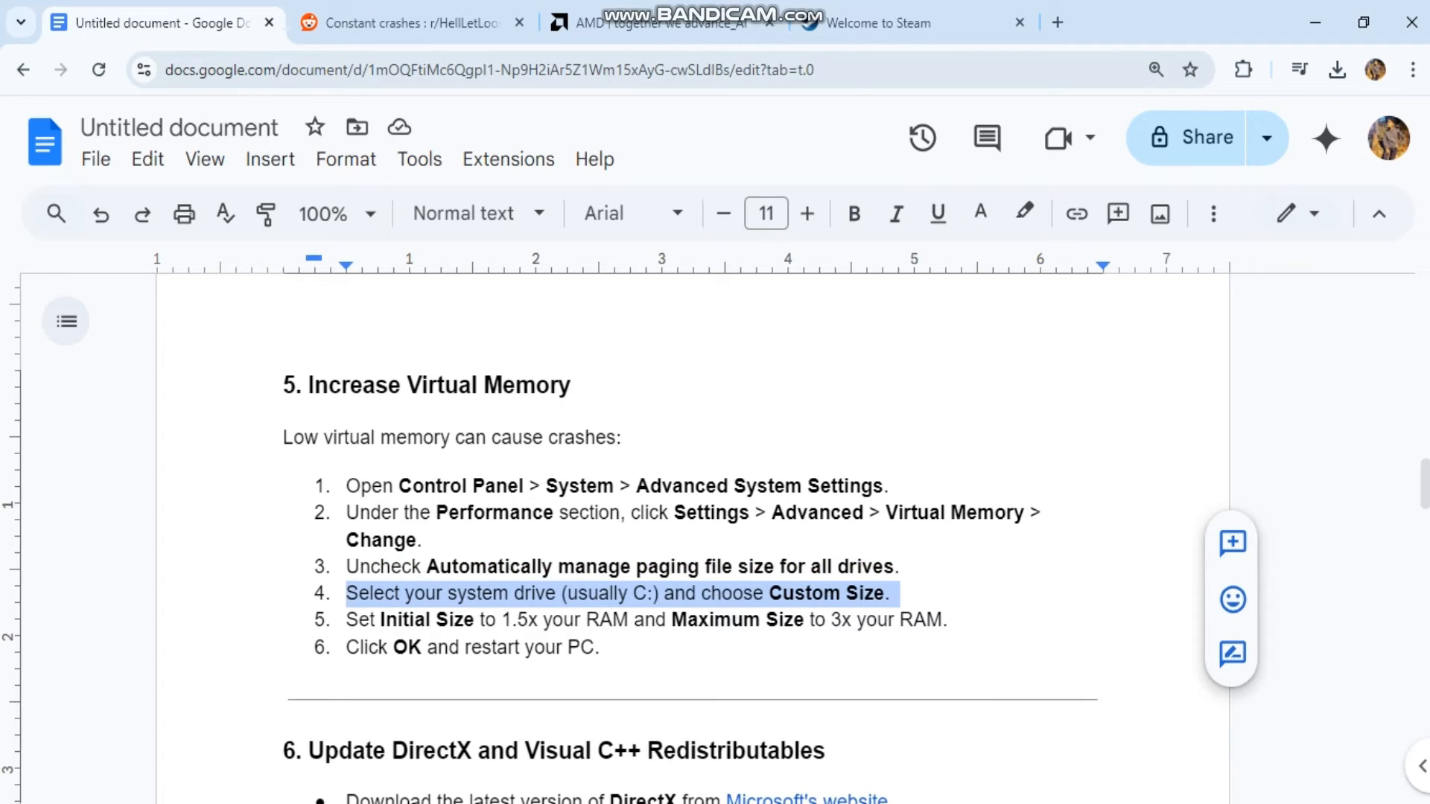
# - Switch to the Control Panel window, move it further down the desktop, and return to the document
pyautogui.hotkey('alt', 'Tab')
pyautogui.moveTo(607, 671); pyautogui.dragTo(633, 747)
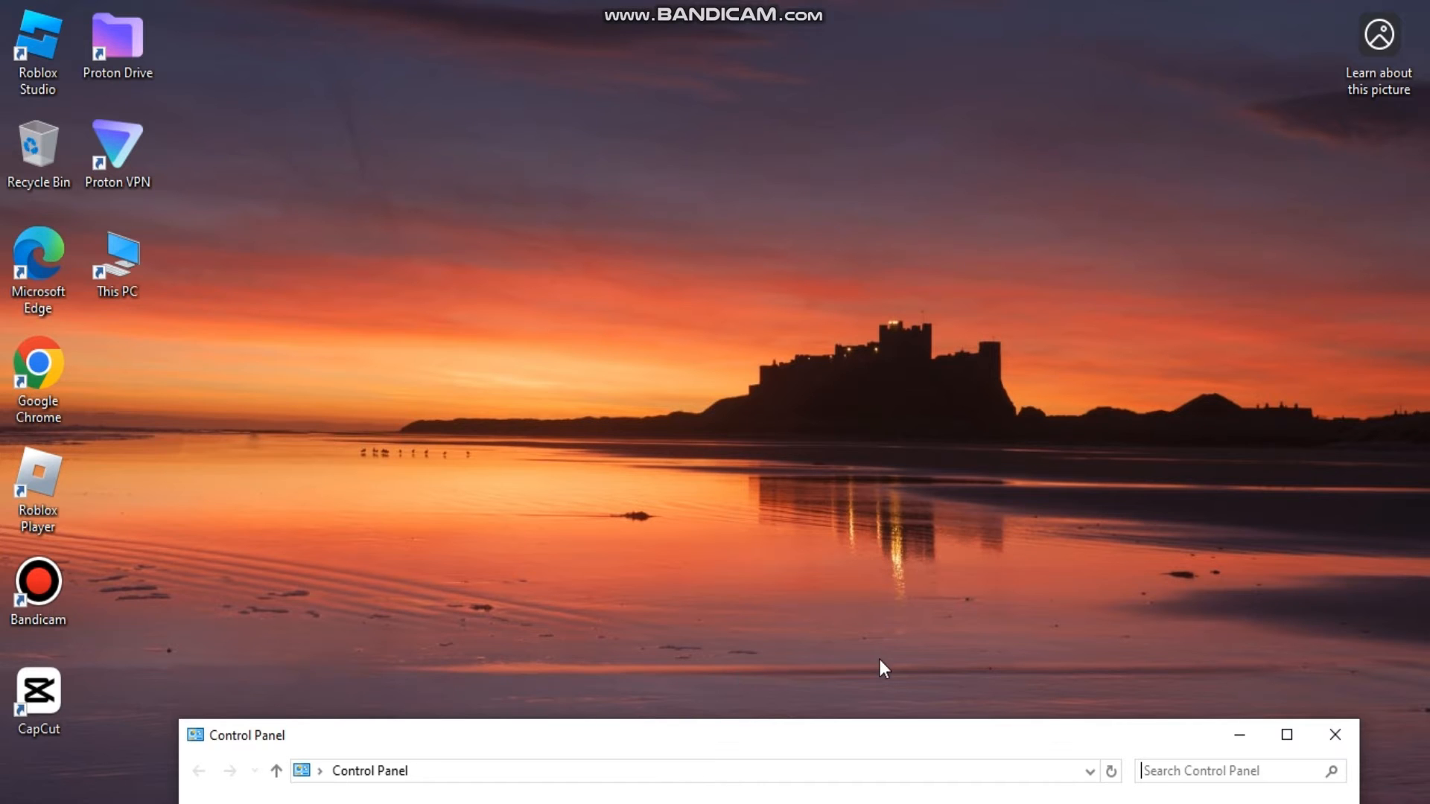
pyautogui.click(689, 803)
pyautogui.click(584, 715)
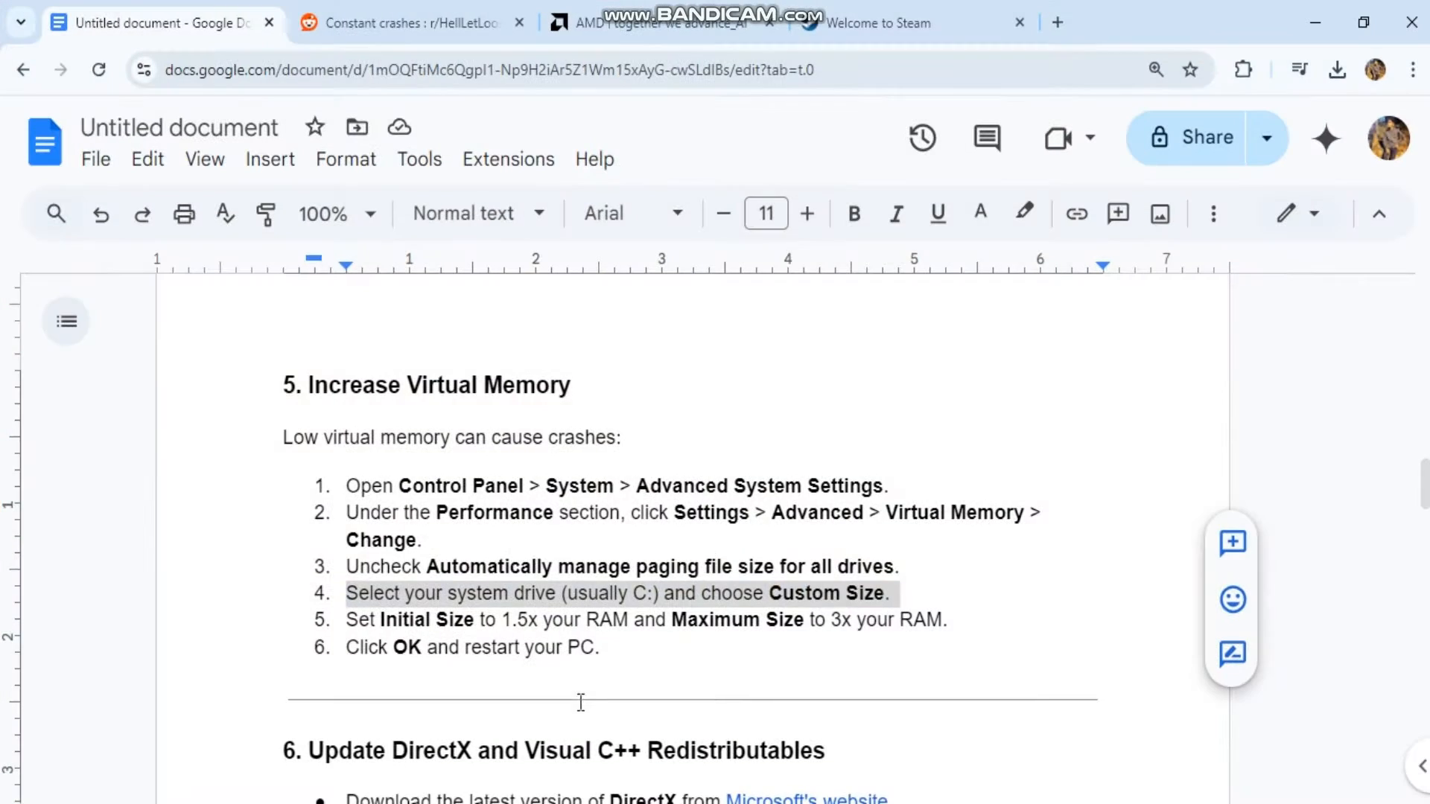
# - Select the "6. Update DirectX and Visual C++ Redistributables" heading in the document
pyautogui.scroll(-4, 638, 568)
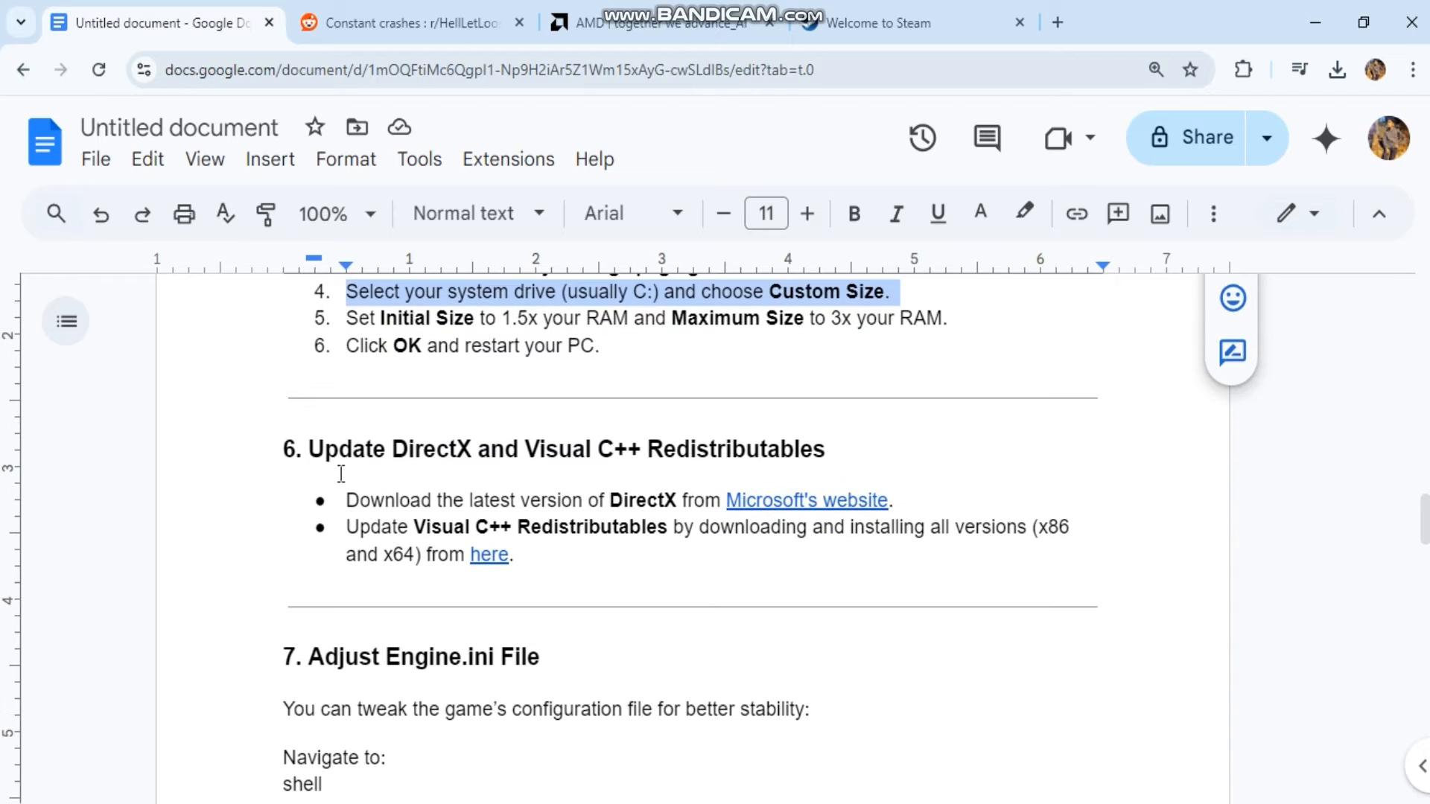
pyautogui.click(278, 458)
pyautogui.moveTo(276, 457); pyautogui.dragTo(875, 472)
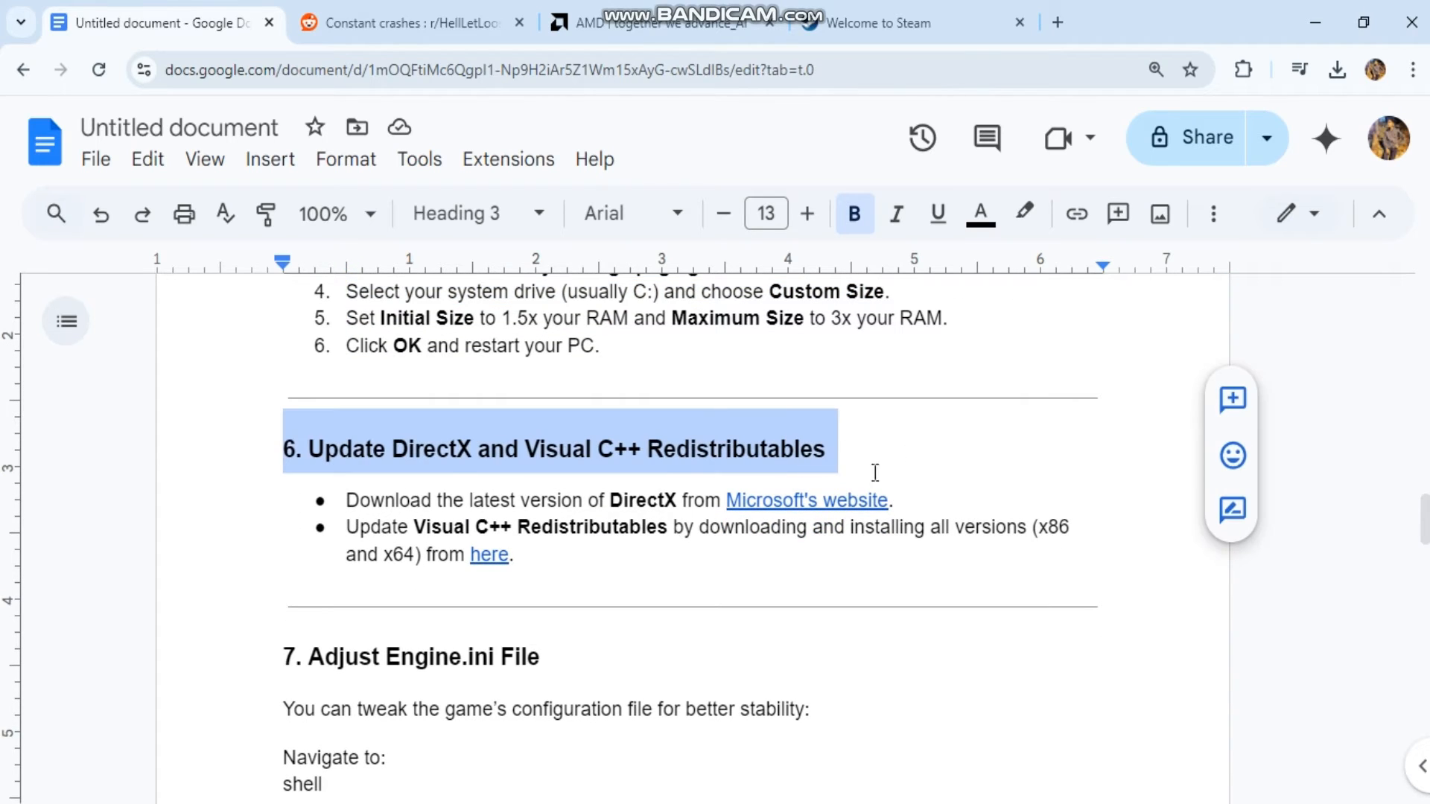
# - Open the linked Microsoft DirectX download page and view the End-User Runtime Web Installer's download section
pyautogui.click(822, 499)
pyautogui.click(879, 541)
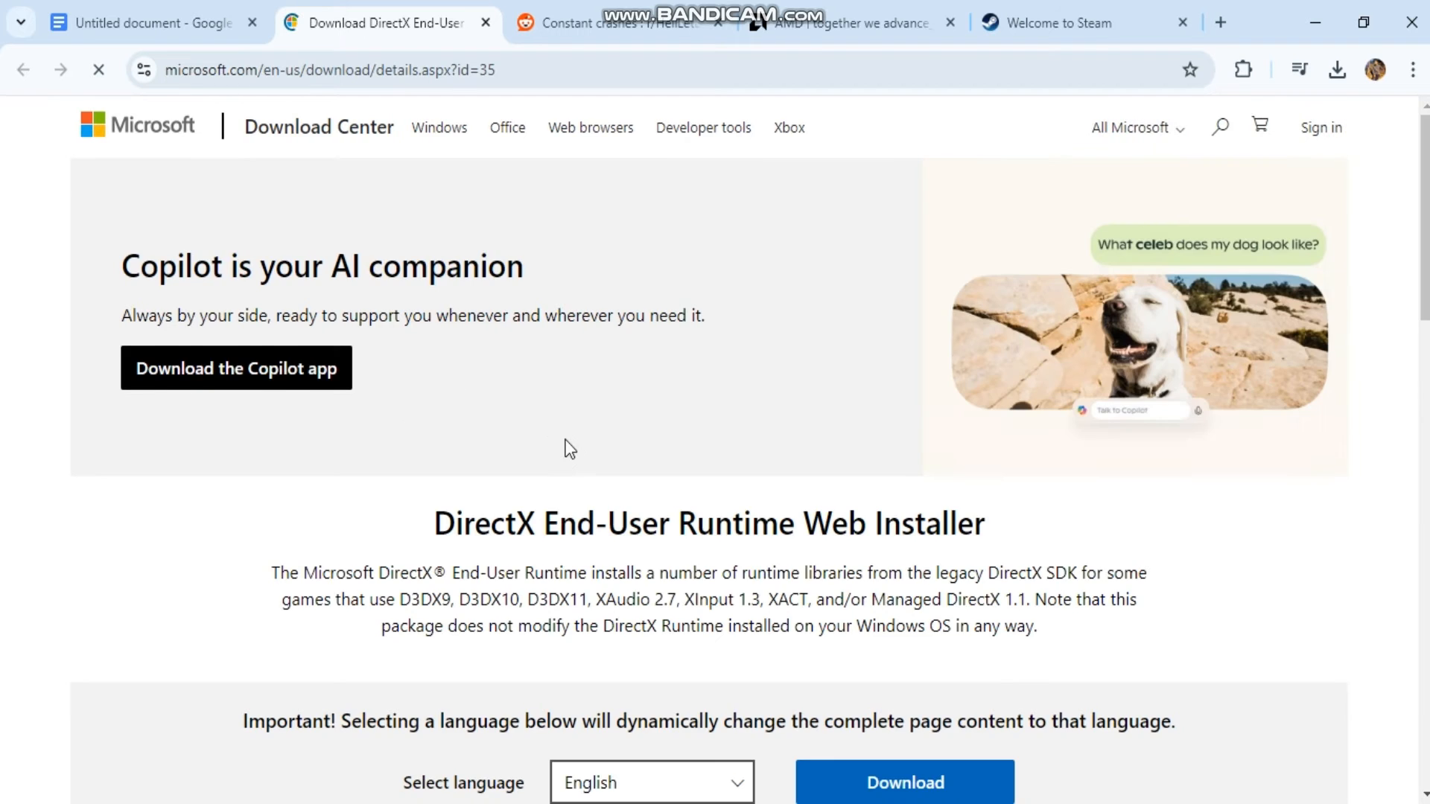
pyautogui.scroll(-4, 569, 449)
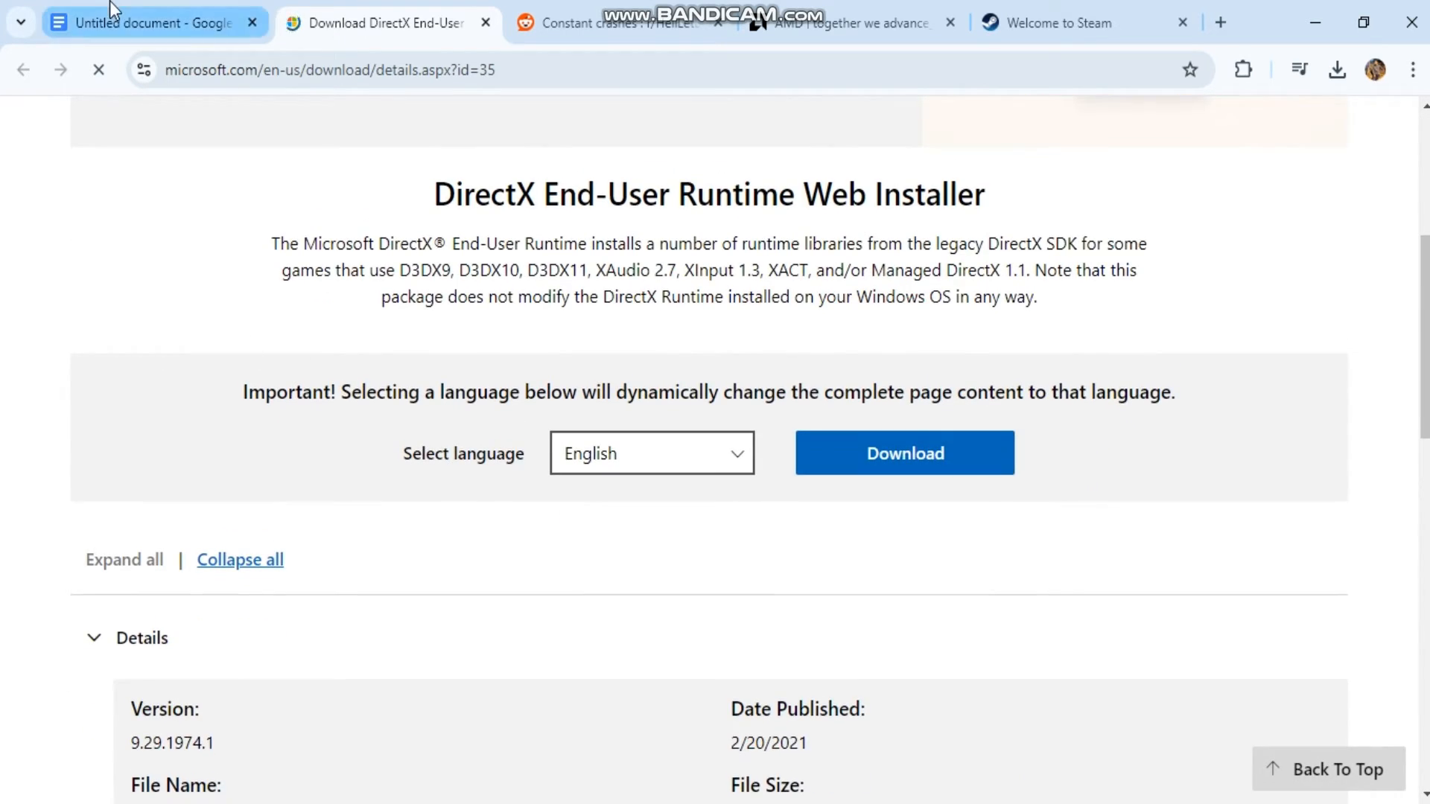
# - Return to the document and select the bullet about updating the Visual C++ Redistributables
pyautogui.click(108, 24)
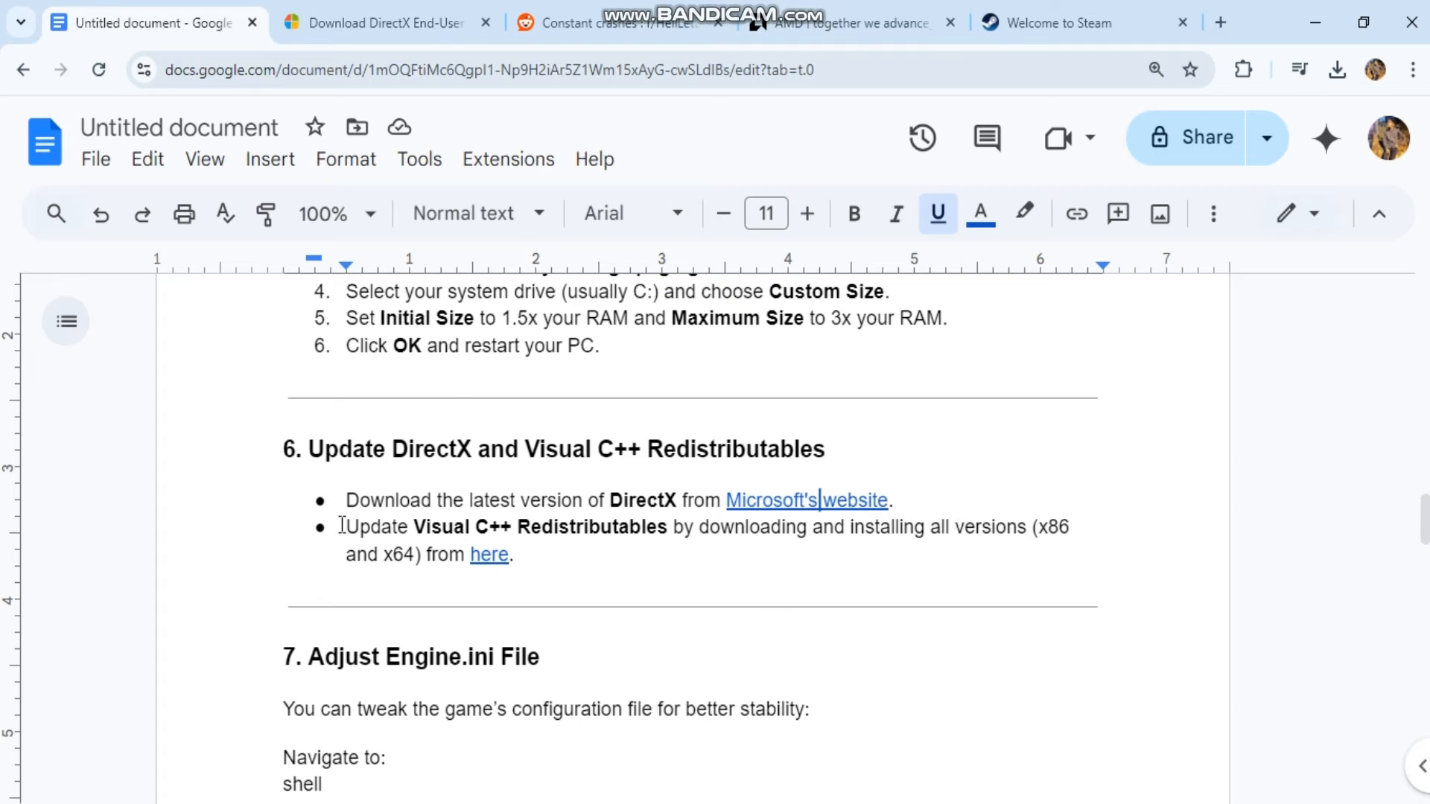
pyautogui.moveTo(336, 525); pyautogui.dragTo(589, 554)
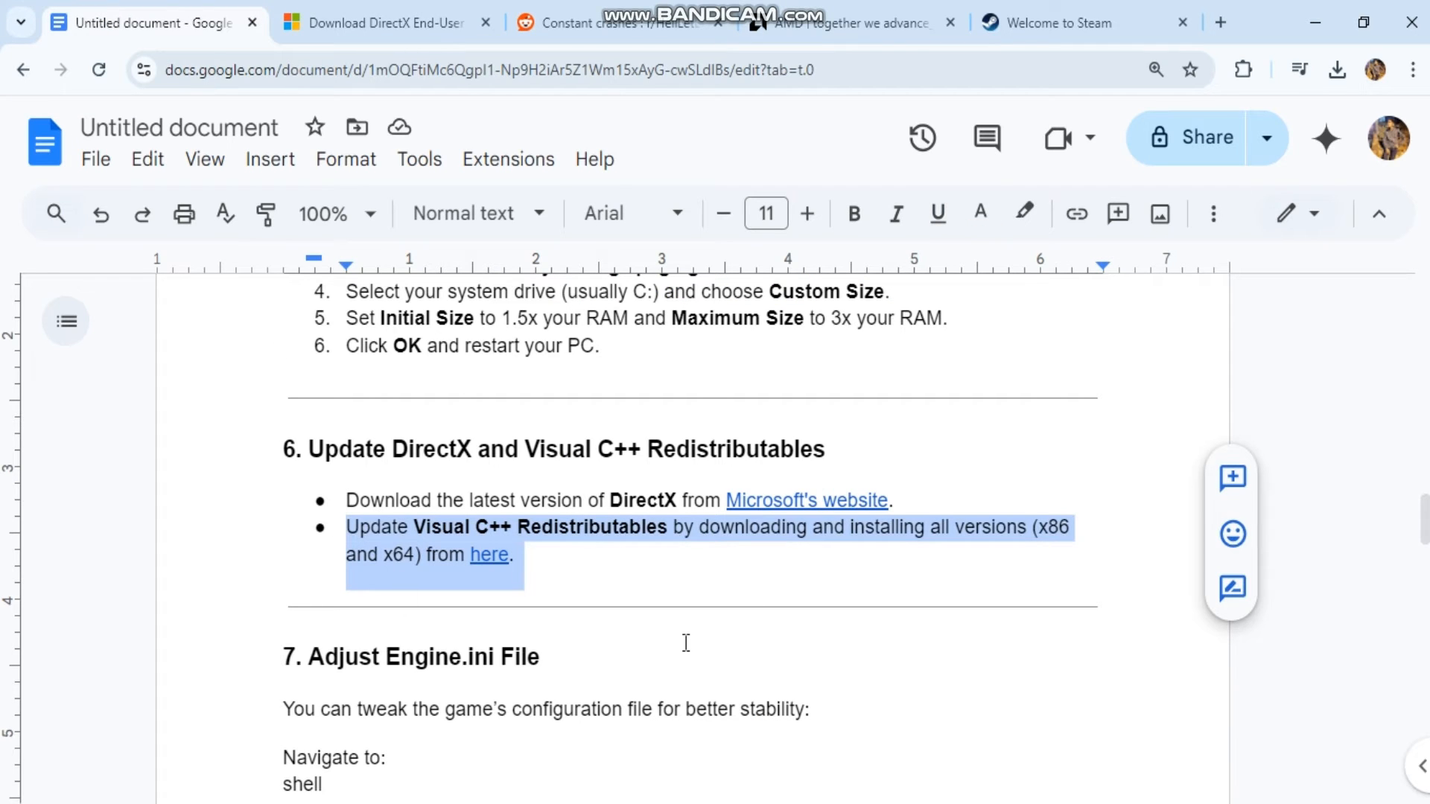
# - Go to the "7. Adjust Engine.ini File" section and select the three configuration lines from [SystemSettings] to r.Streaming.PoolSize=2048
pyautogui.scroll(-3, 686, 642)
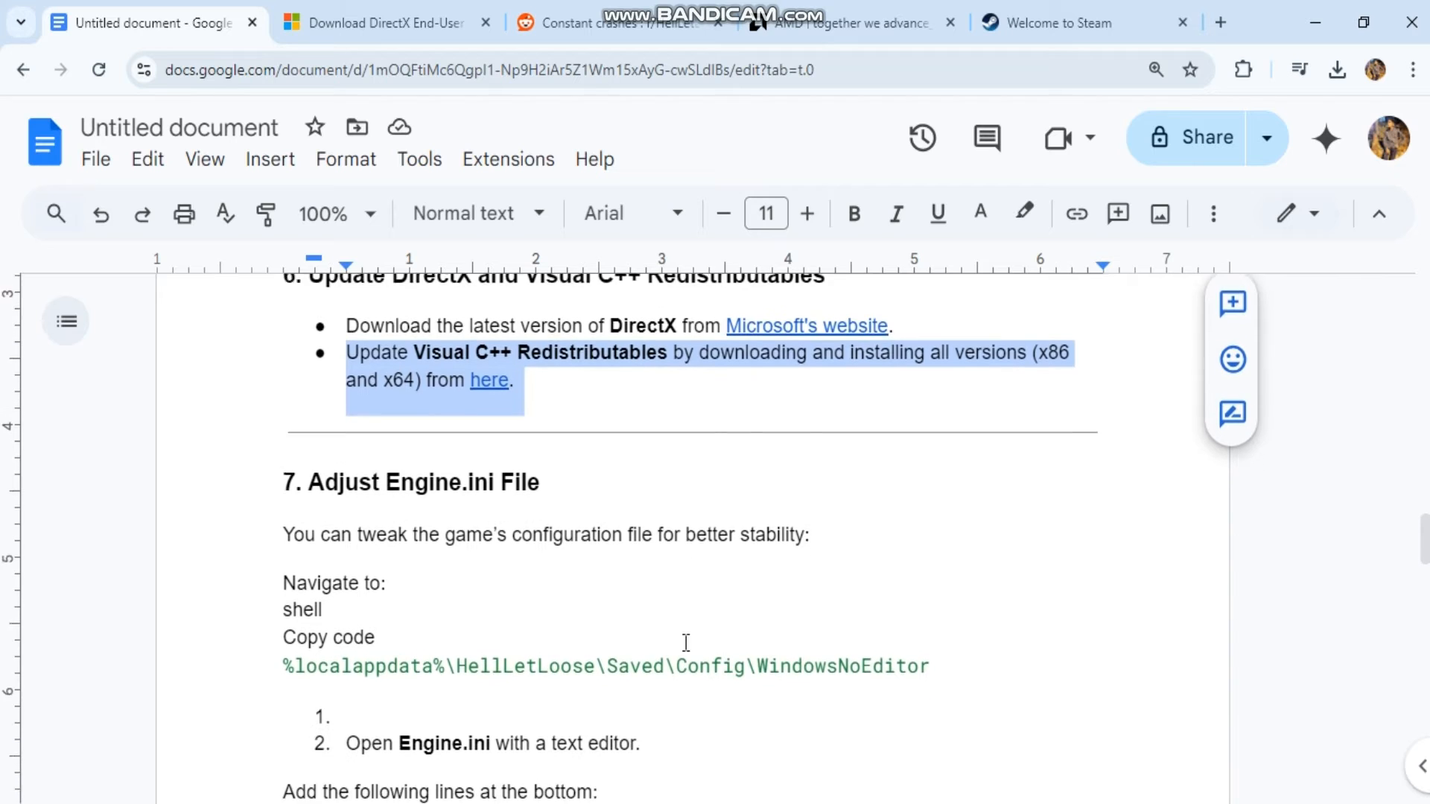
pyautogui.scroll(-2, 686, 642)
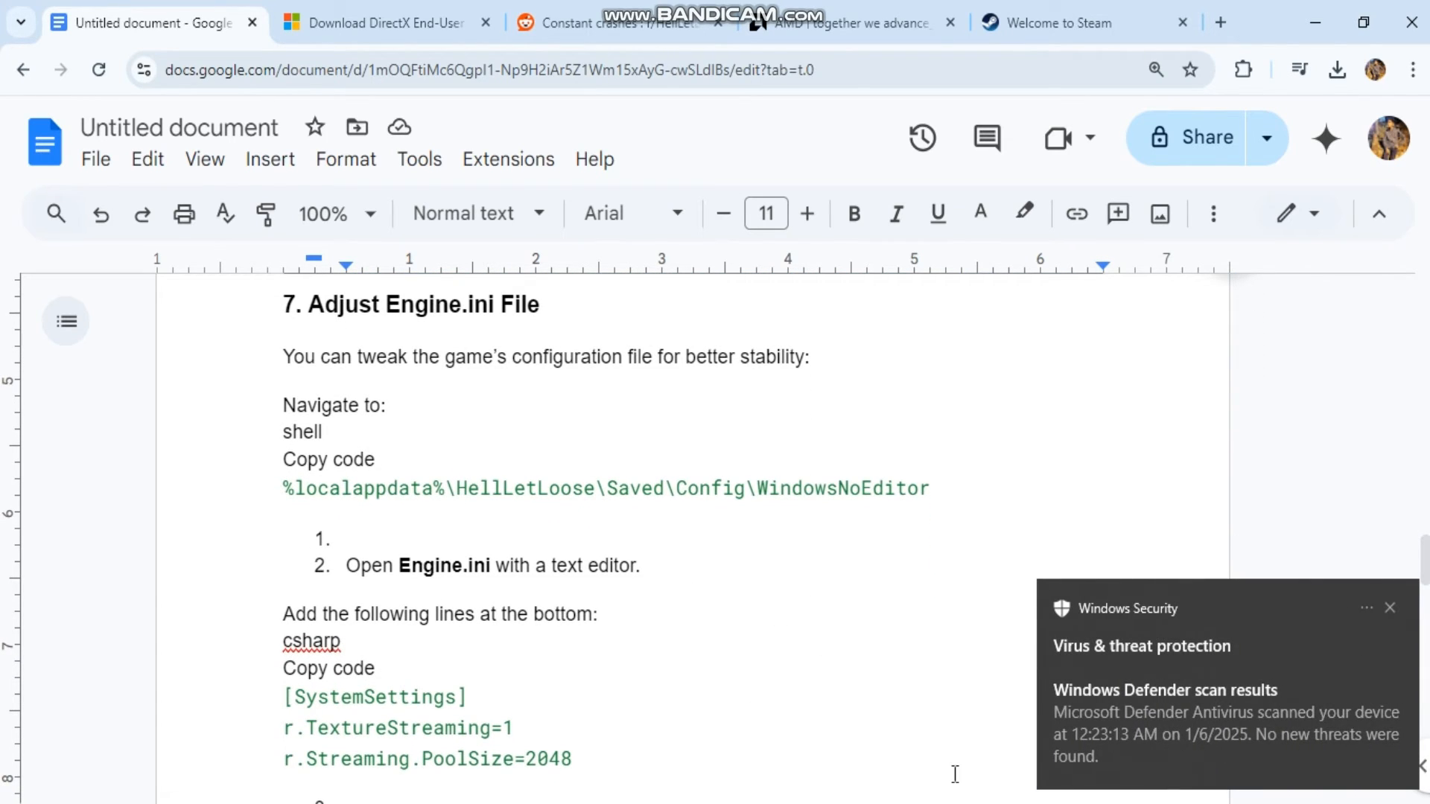
pyautogui.click(886, 637)
pyautogui.click(783, 622)
pyautogui.moveTo(263, 701); pyautogui.dragTo(656, 773)
pyautogui.scroll(-2, 689, 514)
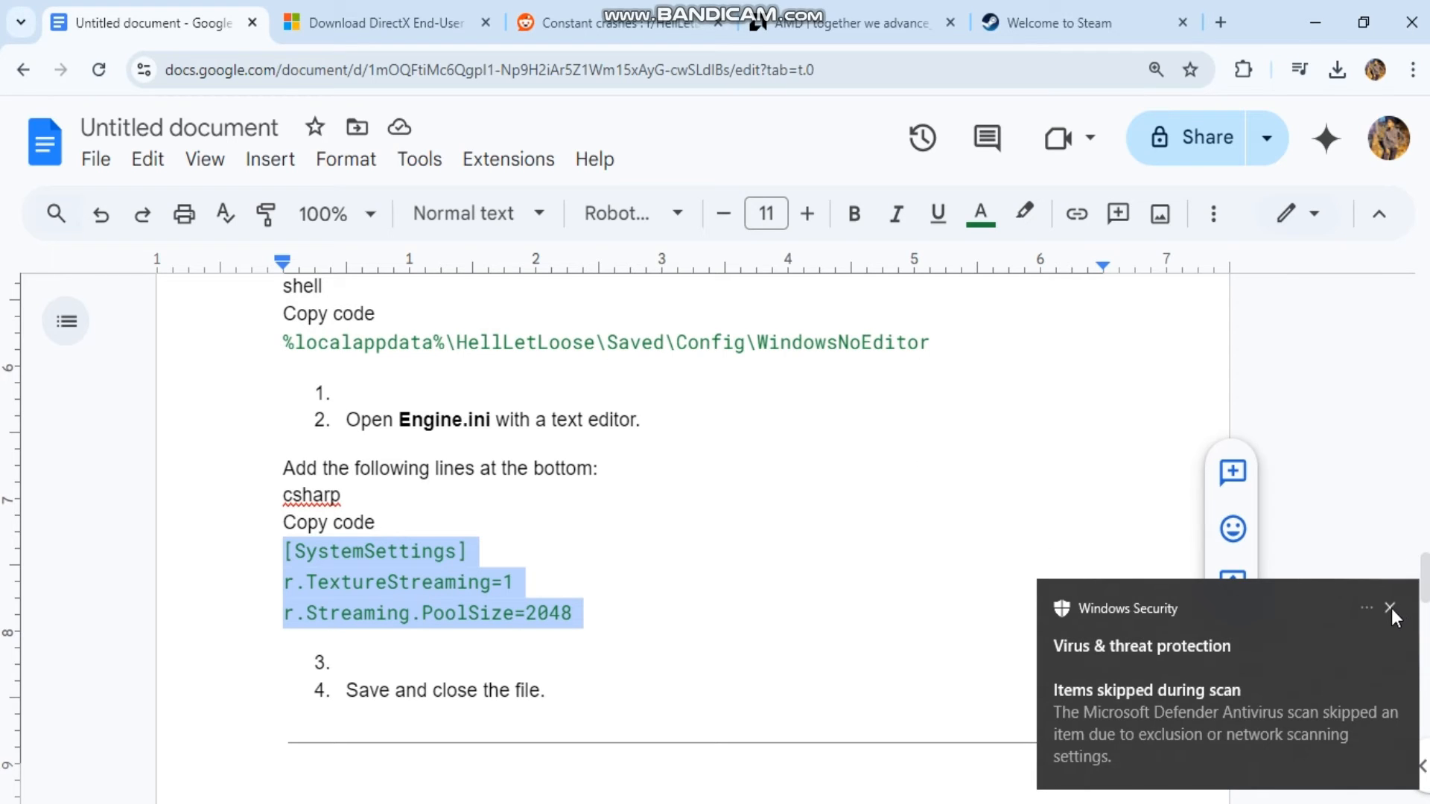
# - View the "8. Reinstall the Game" section, and return to section 7 to select the r.Streaming.PoolSize=2048 line
pyautogui.click(771, 653)
pyautogui.scroll(-1, 773, 652)
pyautogui.scroll(-5, 773, 652)
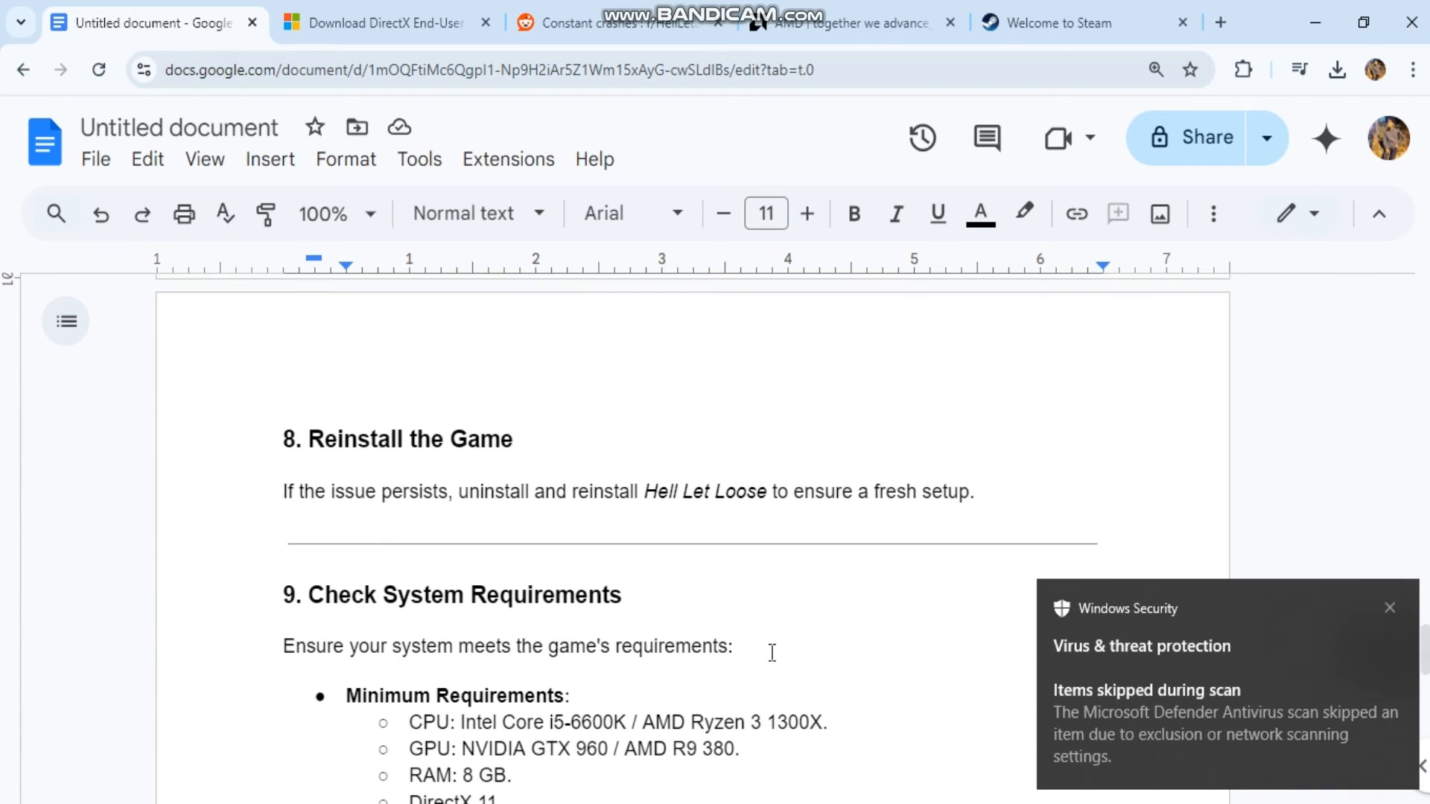
pyautogui.scroll(5, 627, 486)
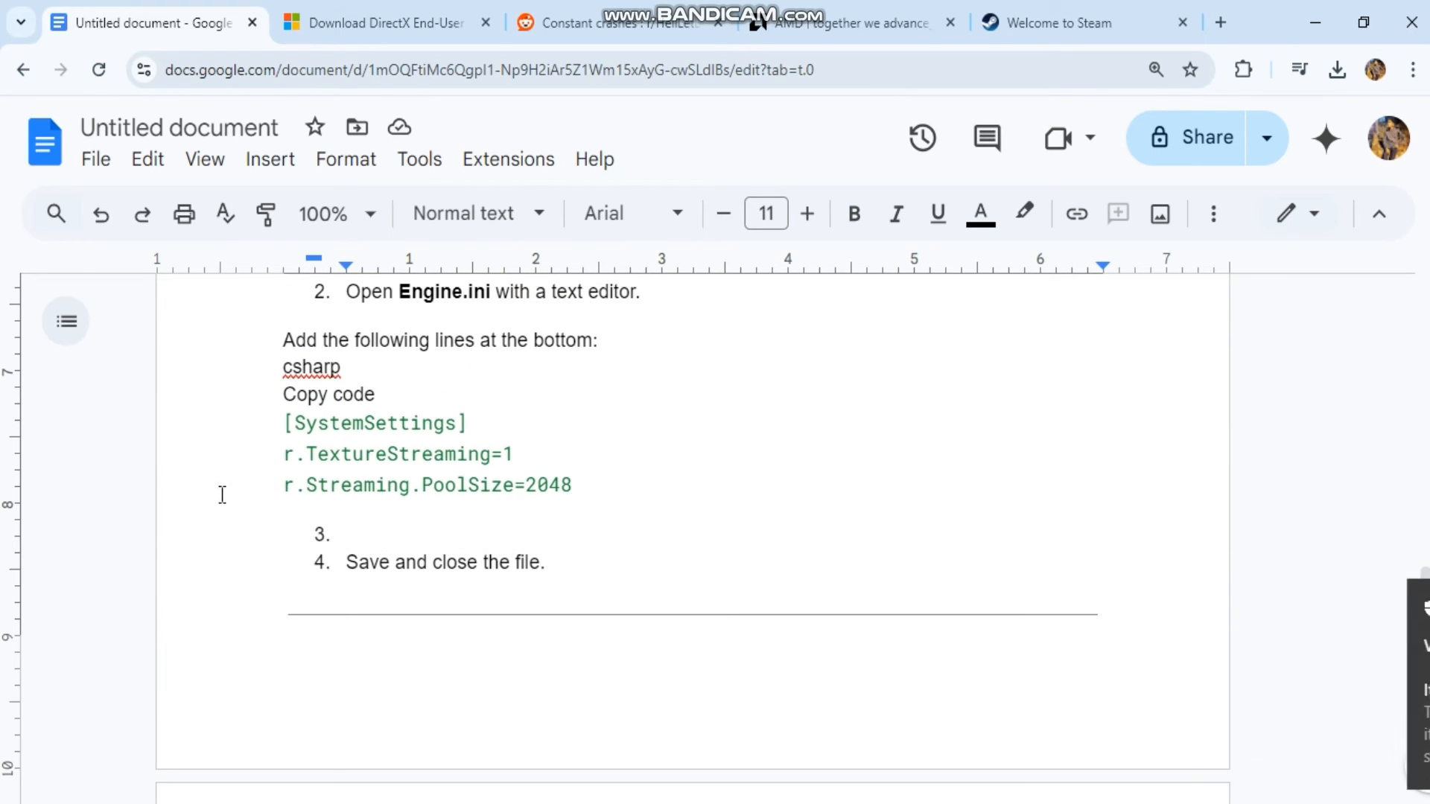
pyautogui.moveTo(220, 491); pyautogui.dragTo(655, 498)
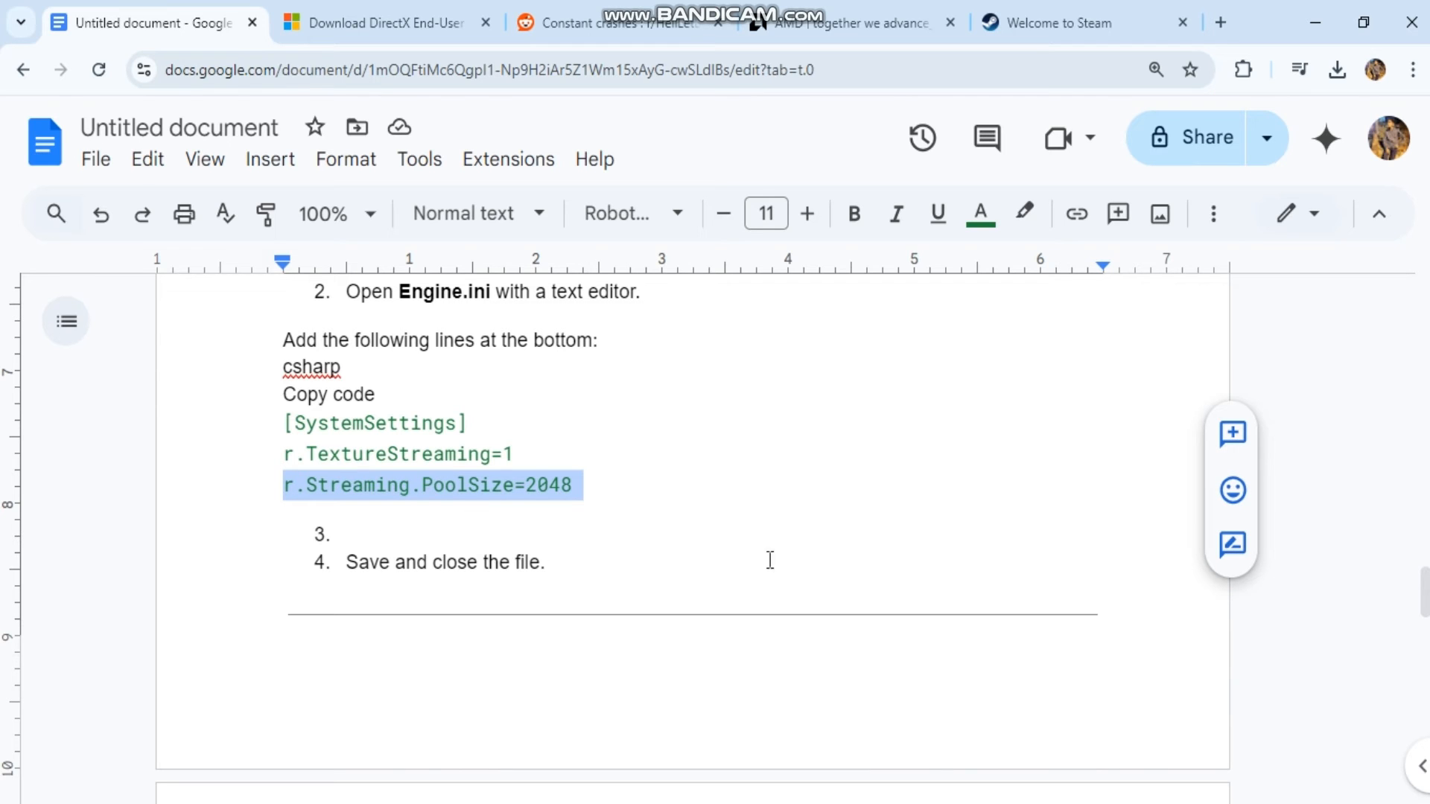
# - Close the browser pages for the DirectX download and AMD while keeping the document open at section 8
pyautogui.scroll(3, 633, 531)
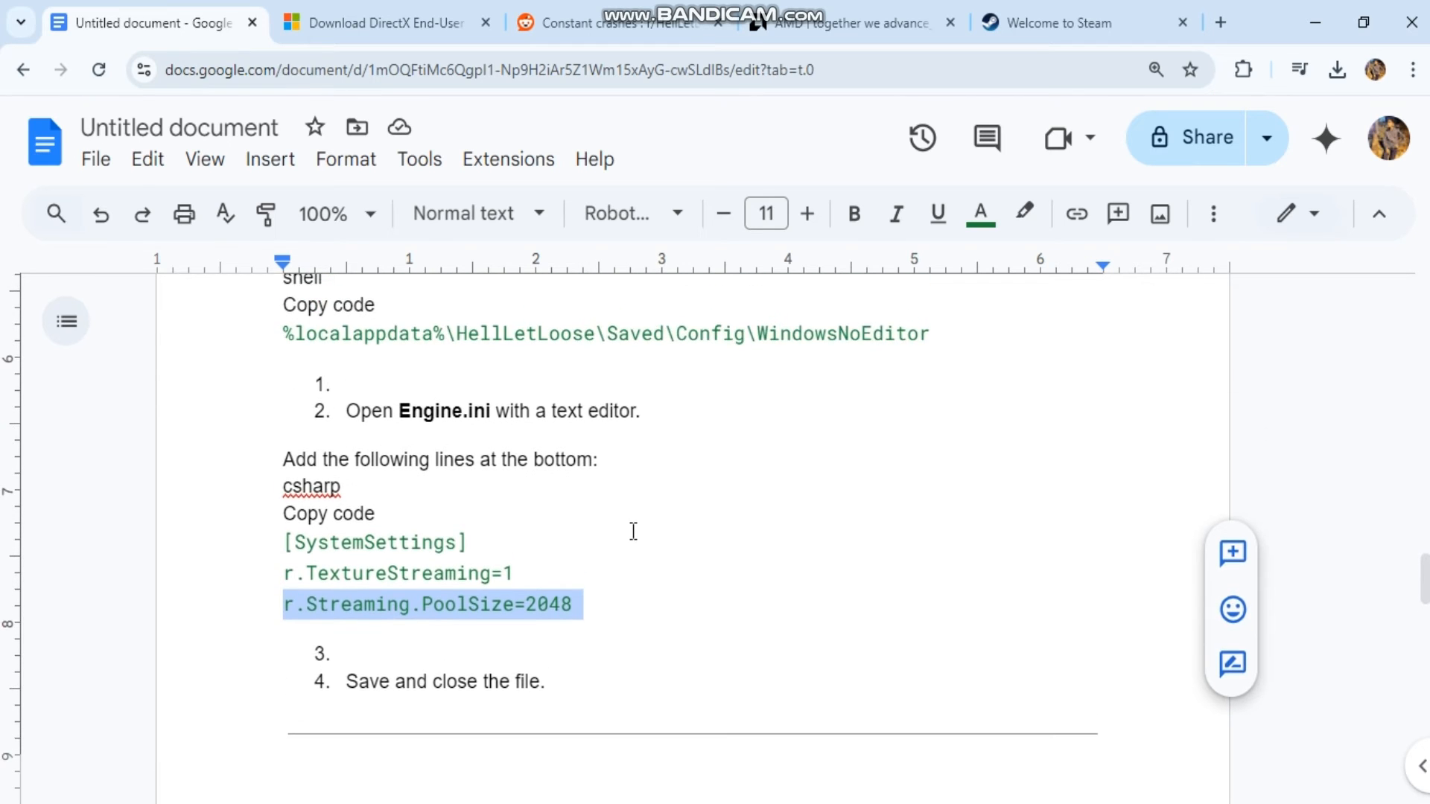
pyautogui.scroll(-7, 633, 530)
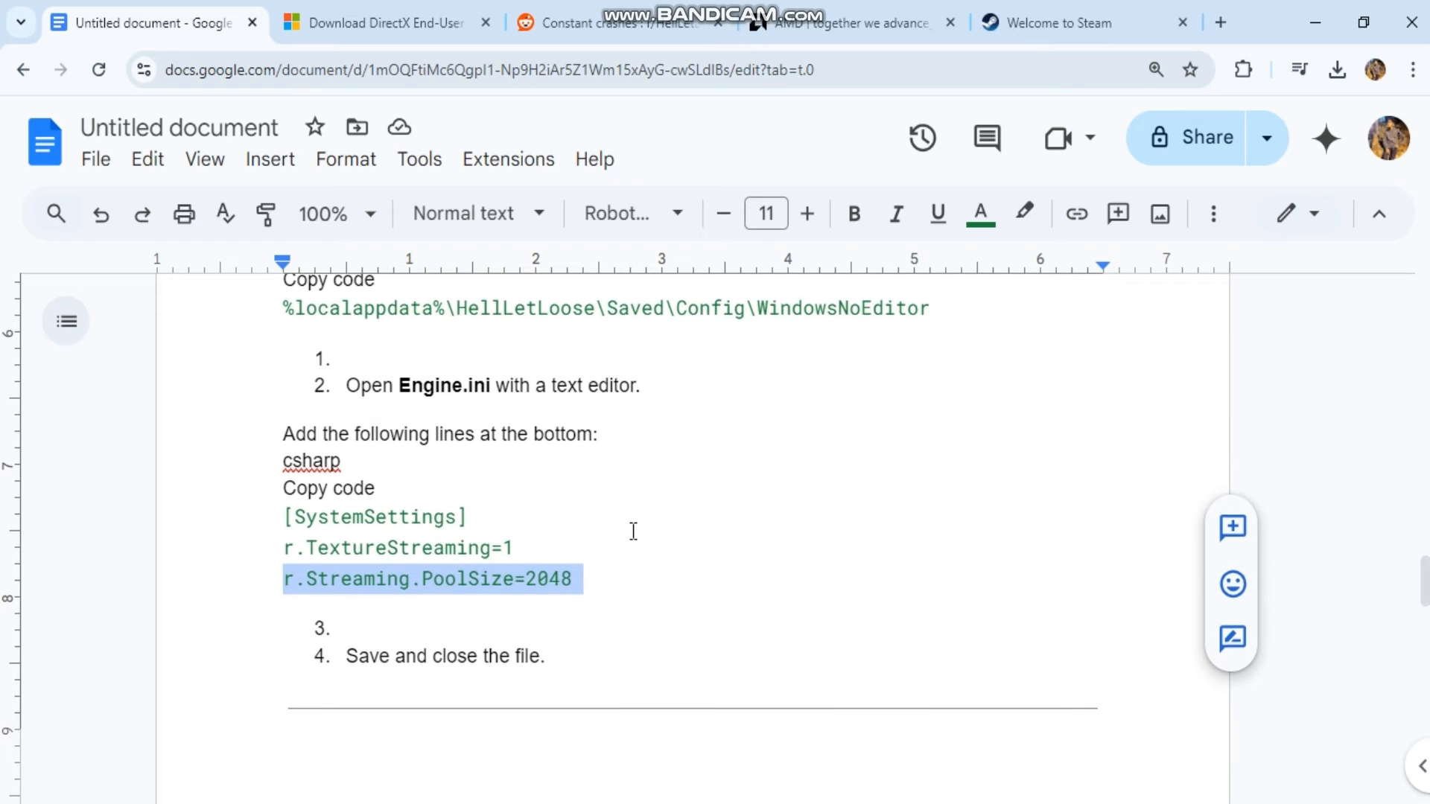
pyautogui.scroll(-2, 633, 531)
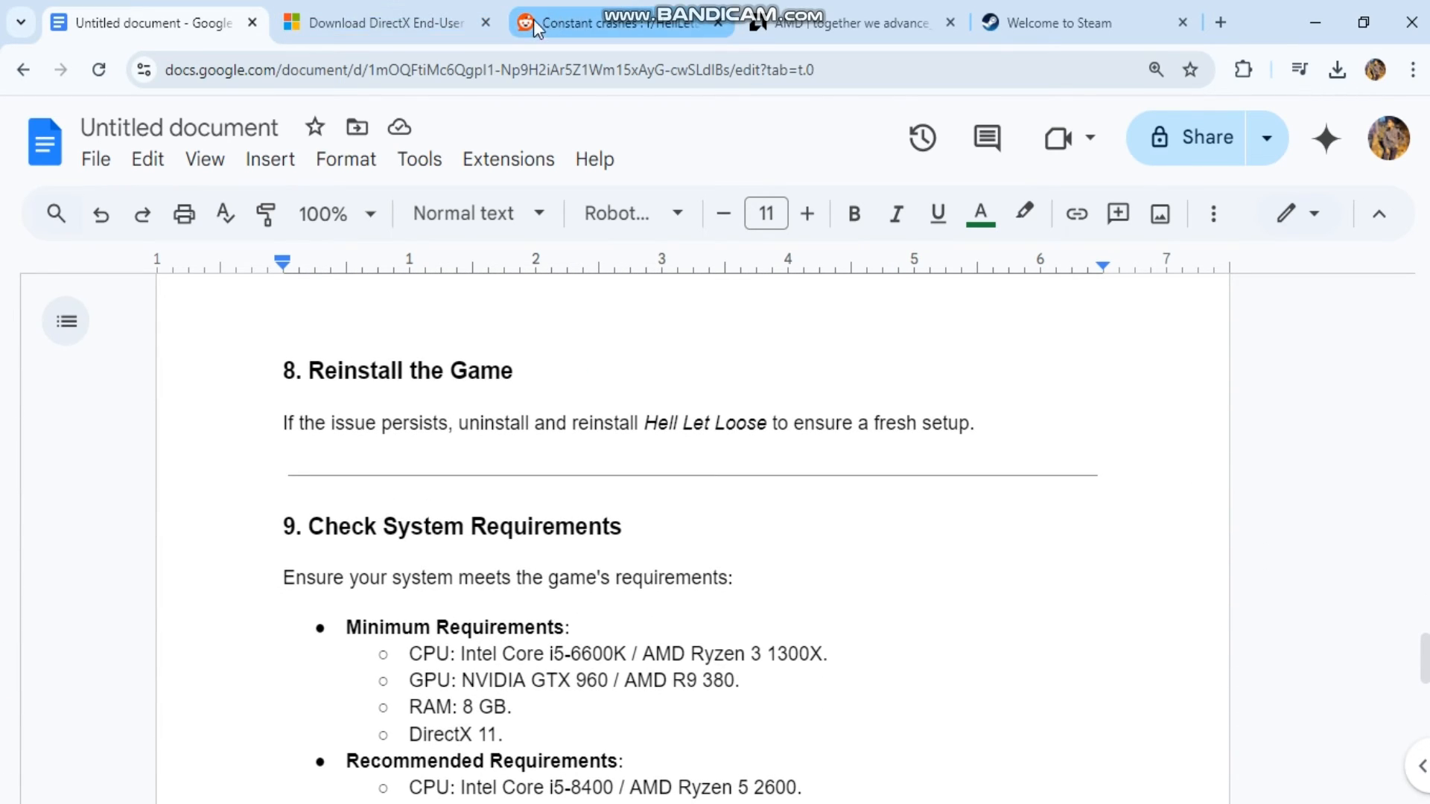
pyautogui.click(484, 22)
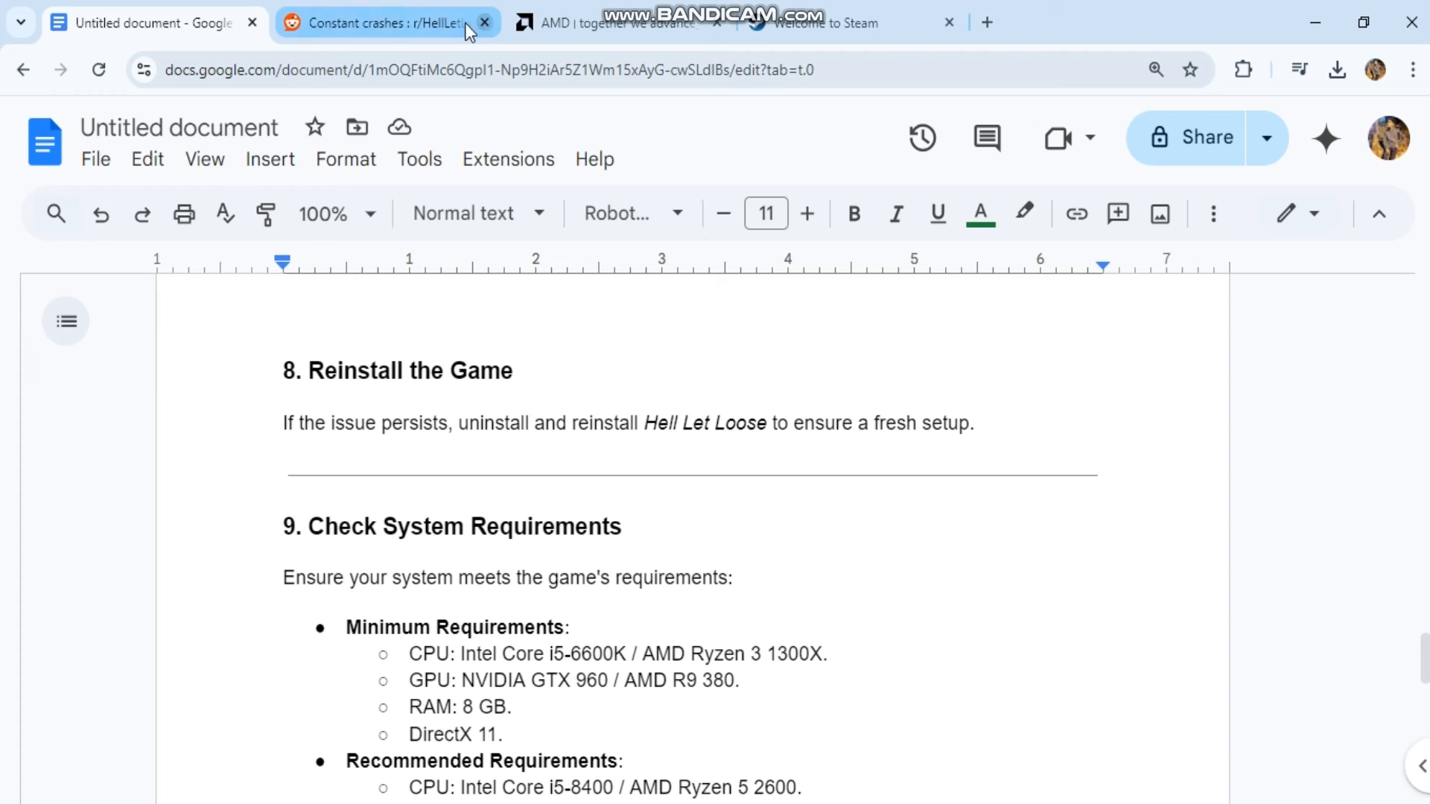
pyautogui.click(720, 25)
# - Select the "9. Check System Requirements" heading, and check the computer's specifications in the Windows System Information summary
pyautogui.scroll(-2, 456, 626)
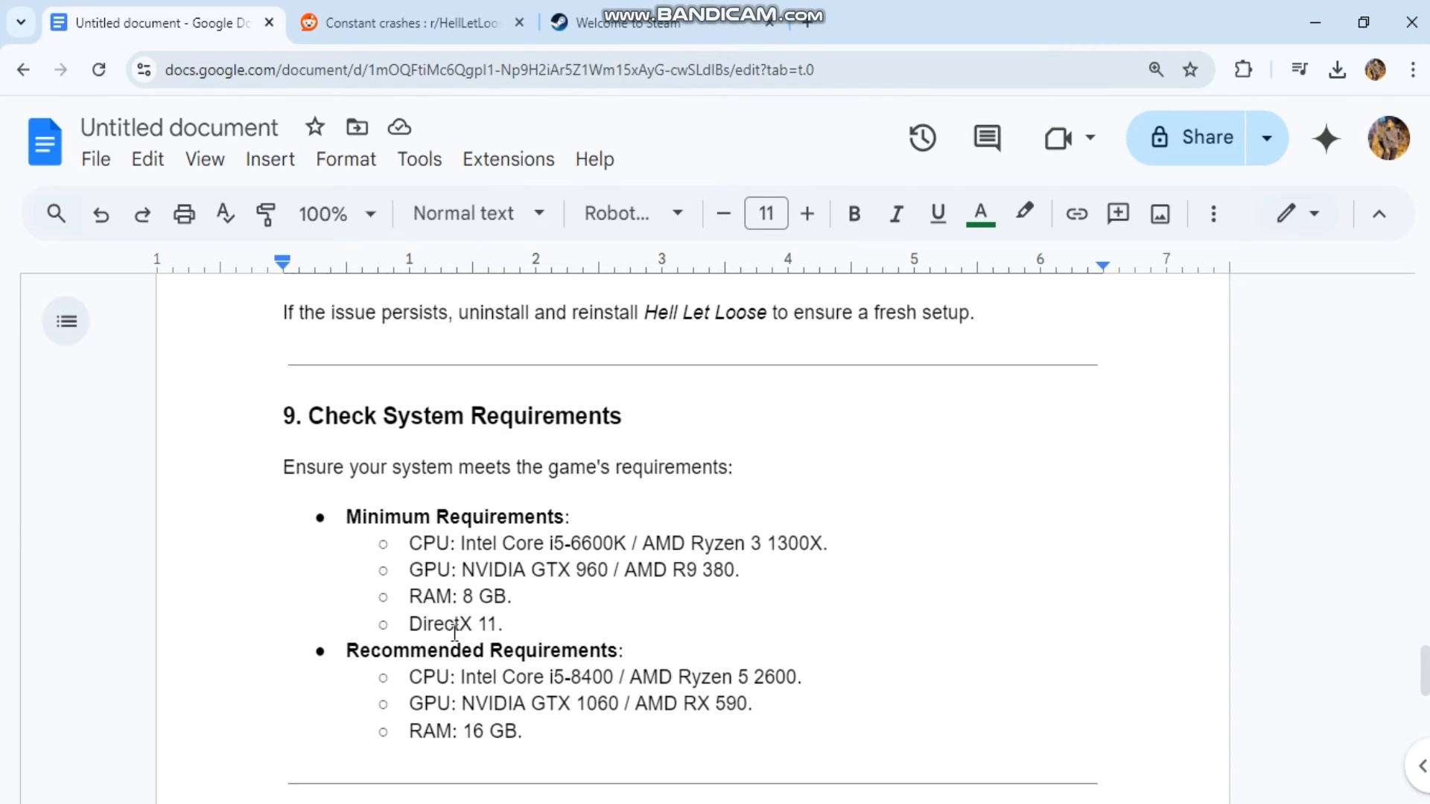
pyautogui.tripleClick(469, 380)
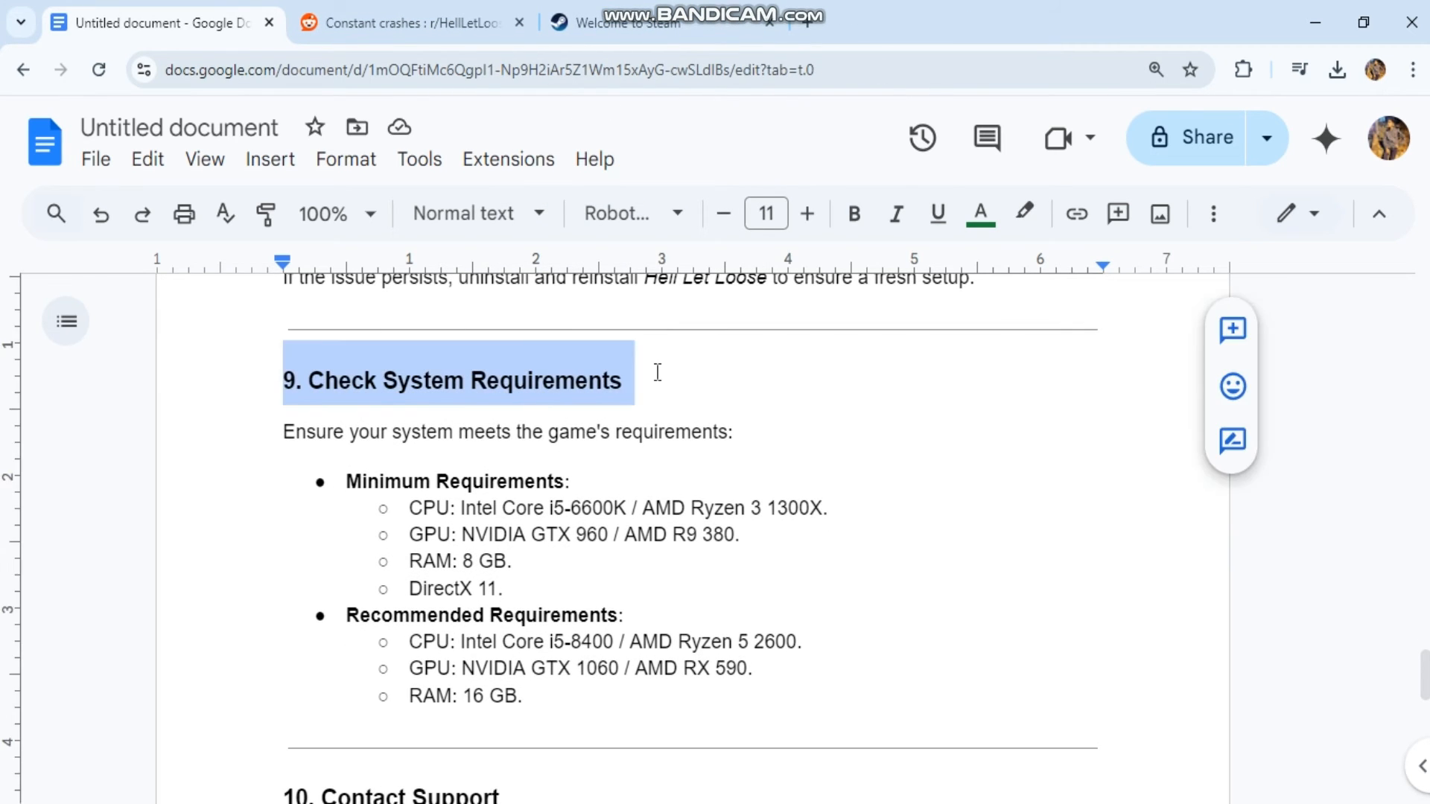
pyautogui.press('super+s')
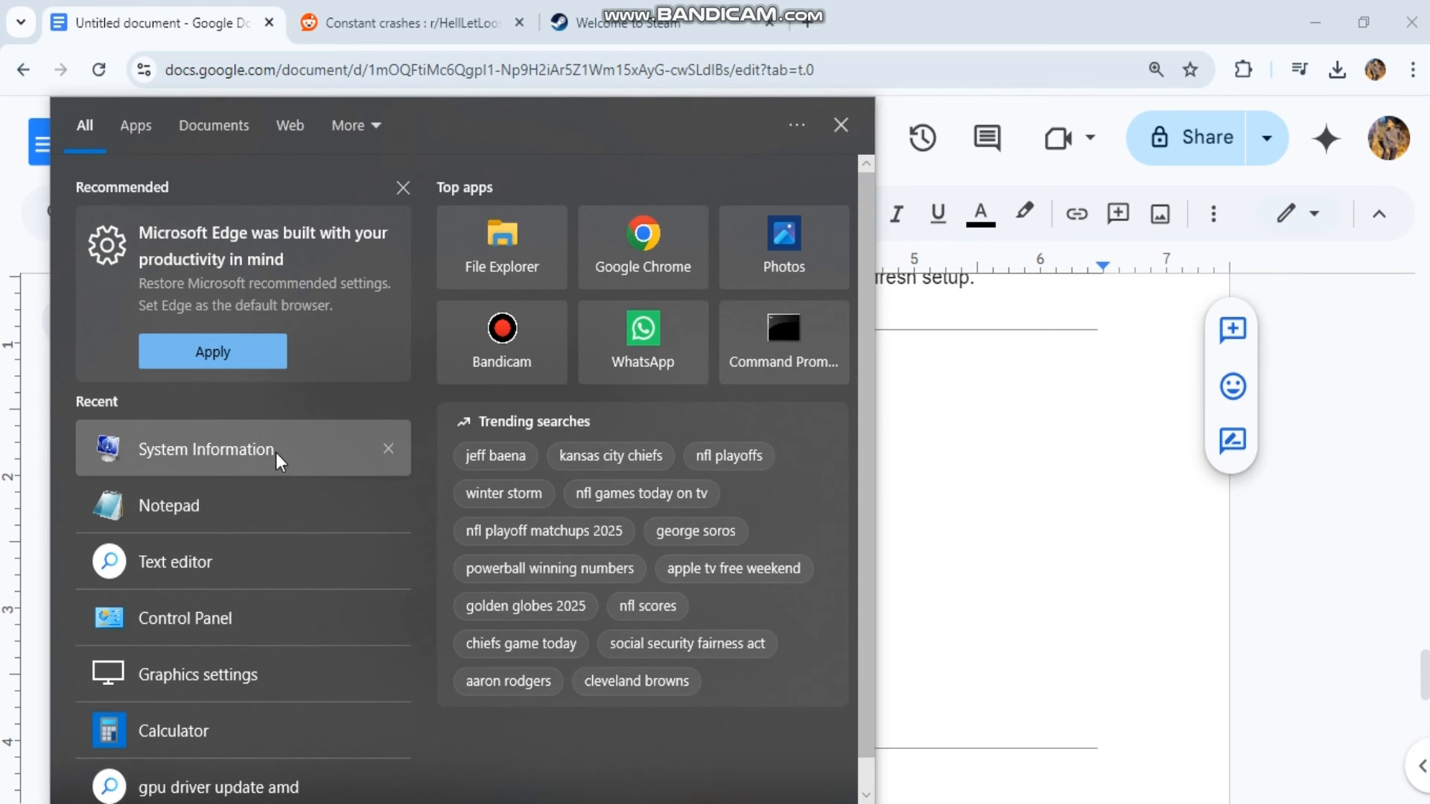
pyautogui.click(206, 449)
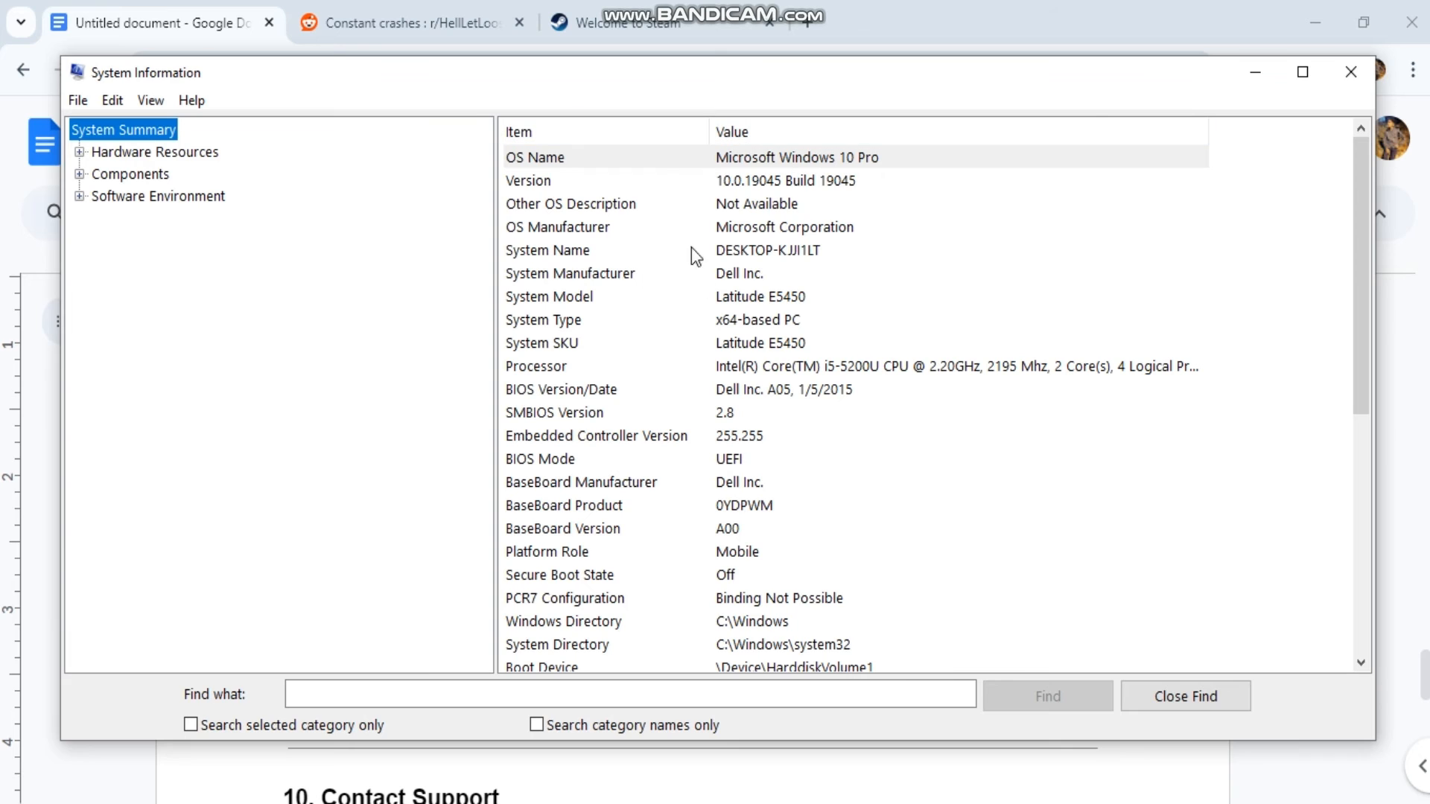
pyautogui.scroll(-6, 733, 417)
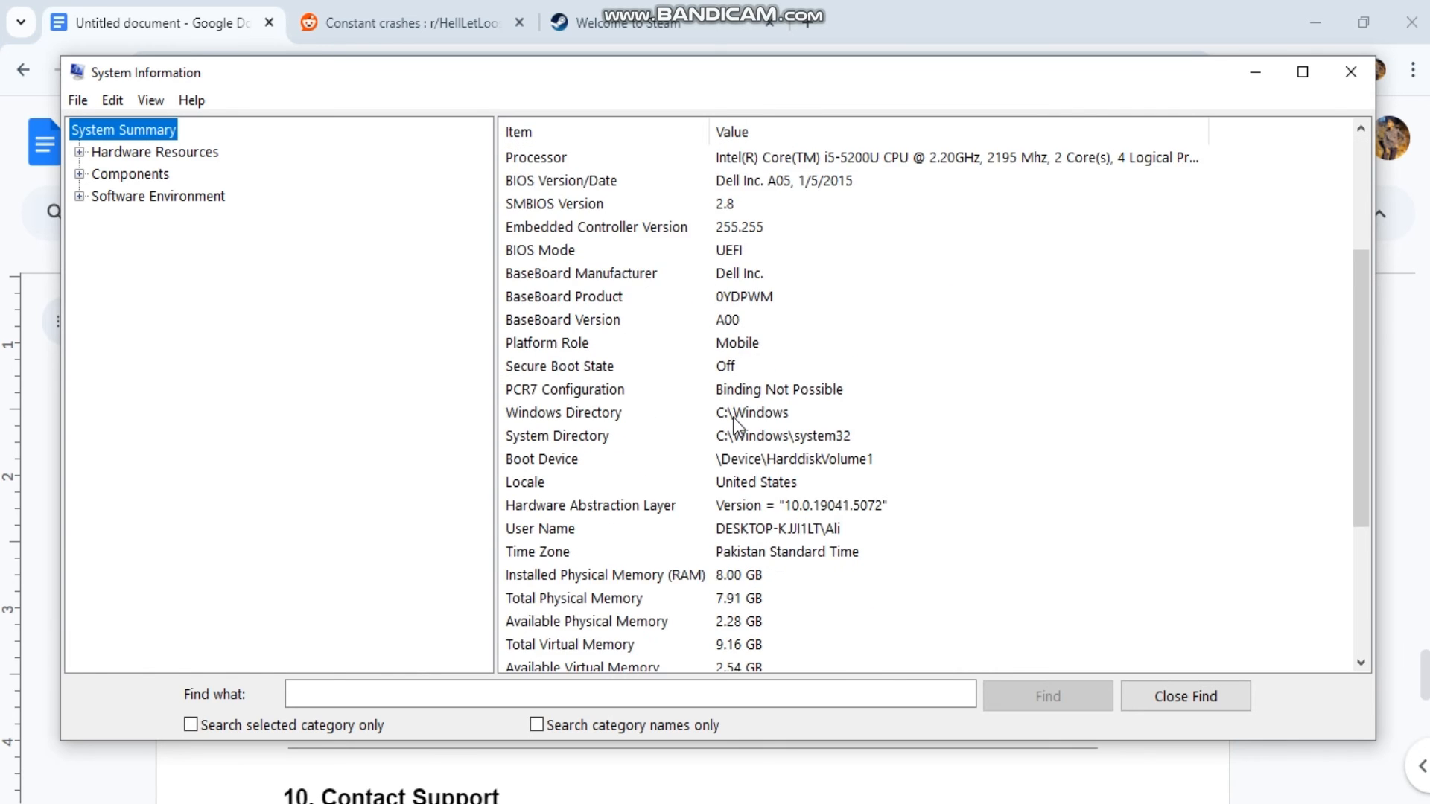
pyautogui.scroll(-1, 733, 419)
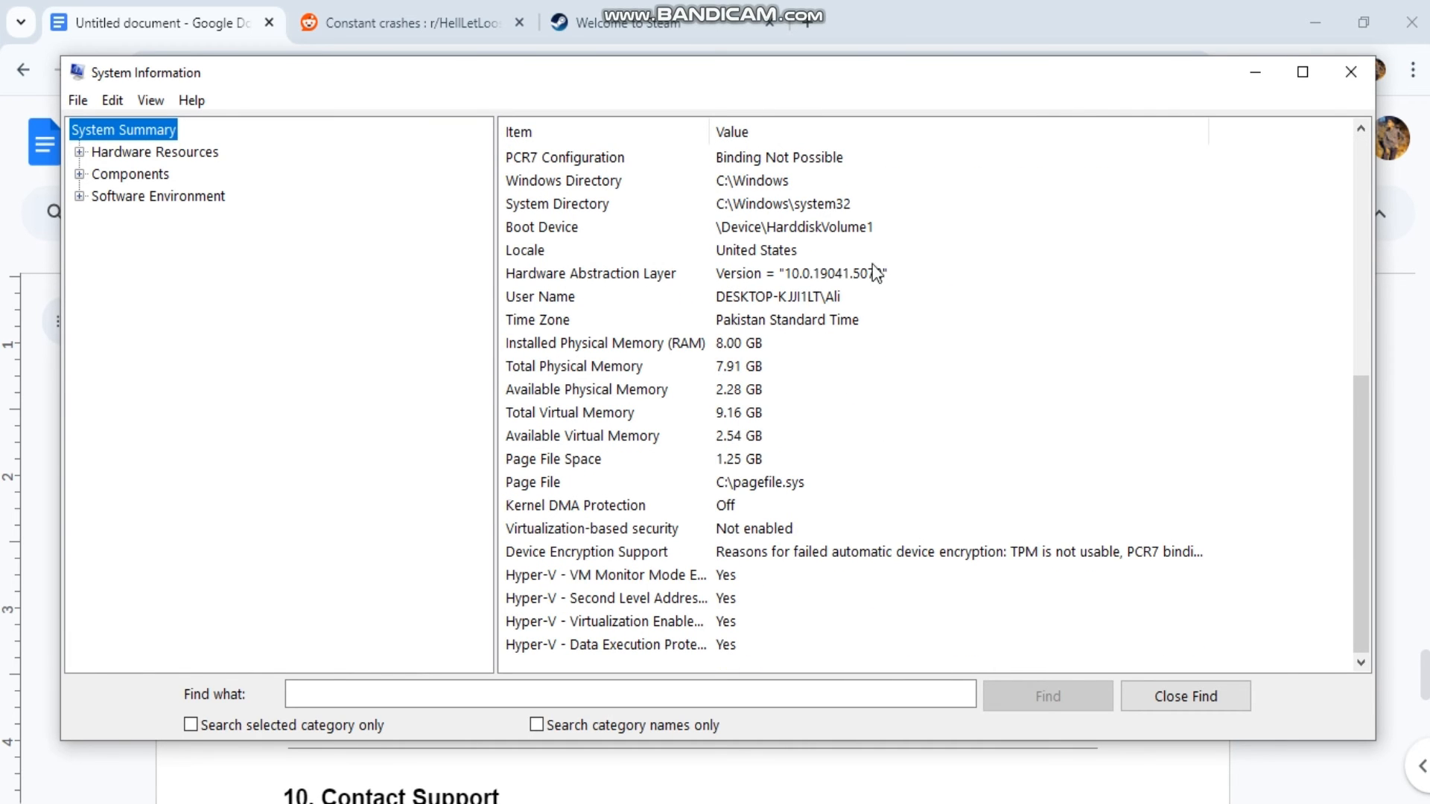
pyautogui.click(1257, 72)
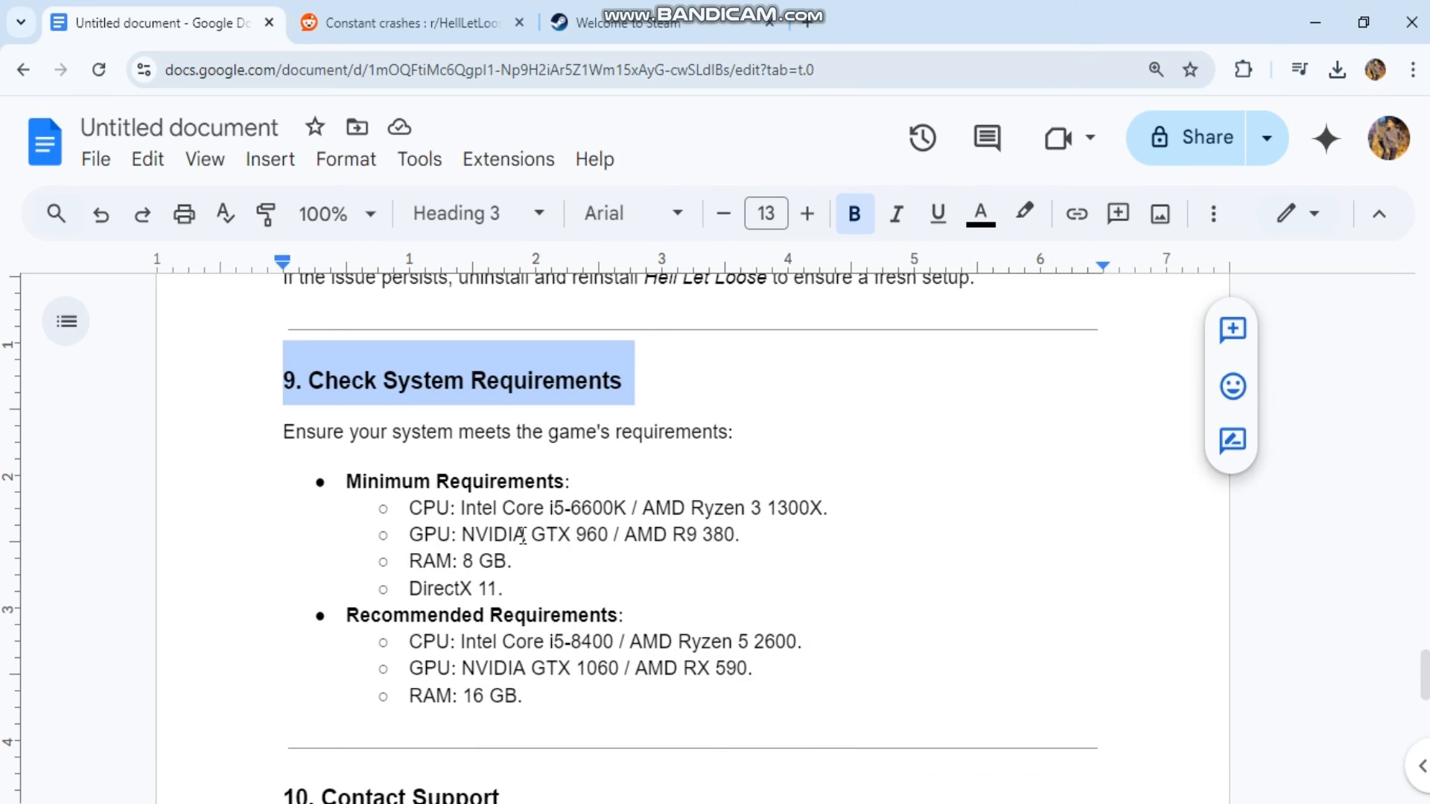
# - Select the CPU, GPU, RAM and DirectX items under Minimum Requirements, make them bold and undo the formatting
pyautogui.moveTo(408, 509); pyautogui.dragTo(559, 591)
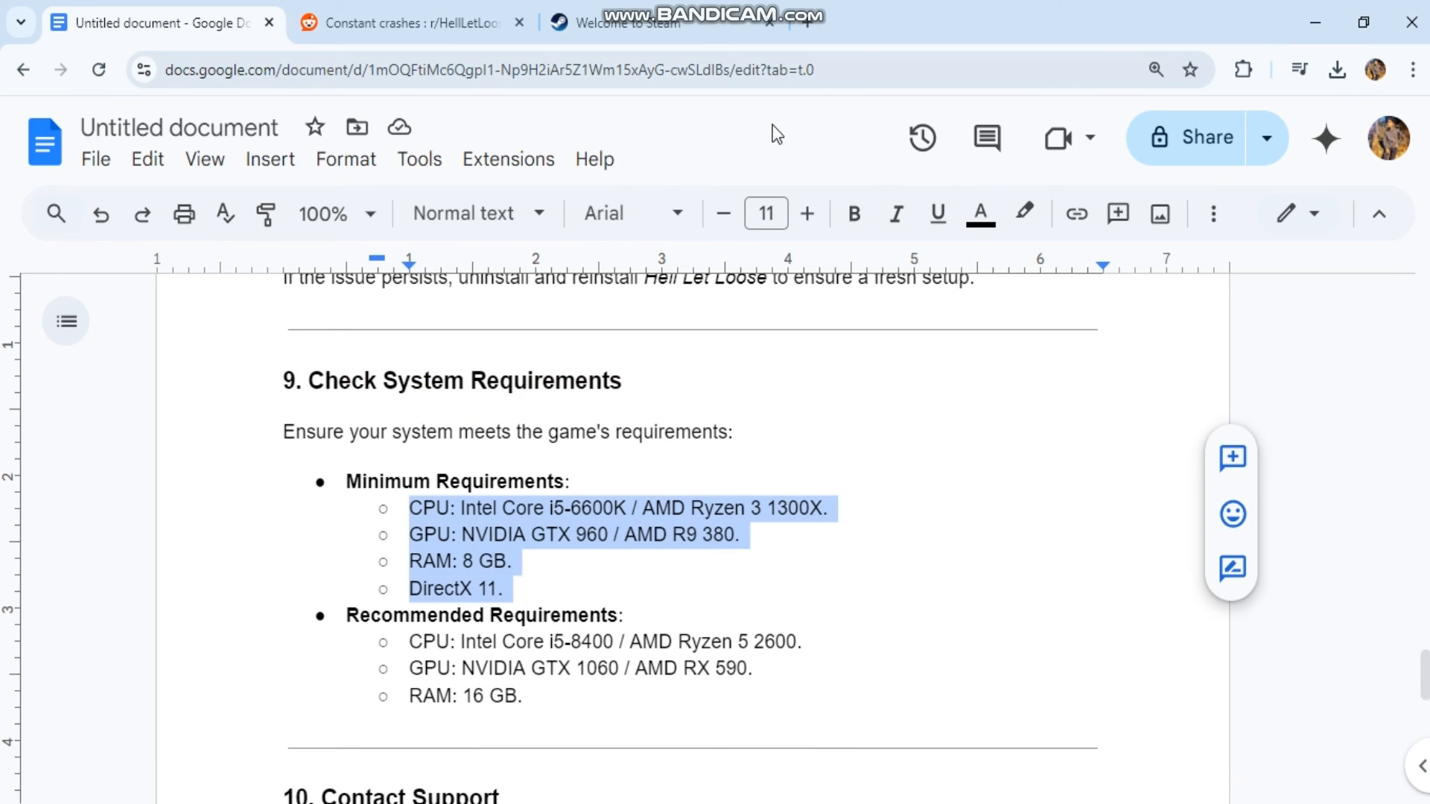
pyautogui.click(855, 215)
pyautogui.hotkey('ctrl', 'z')
# - Select the CPU, GPU and RAM items under Recommended Requirements, make them bold and remove the bold again
pyautogui.moveTo(408, 633); pyautogui.dragTo(564, 700)
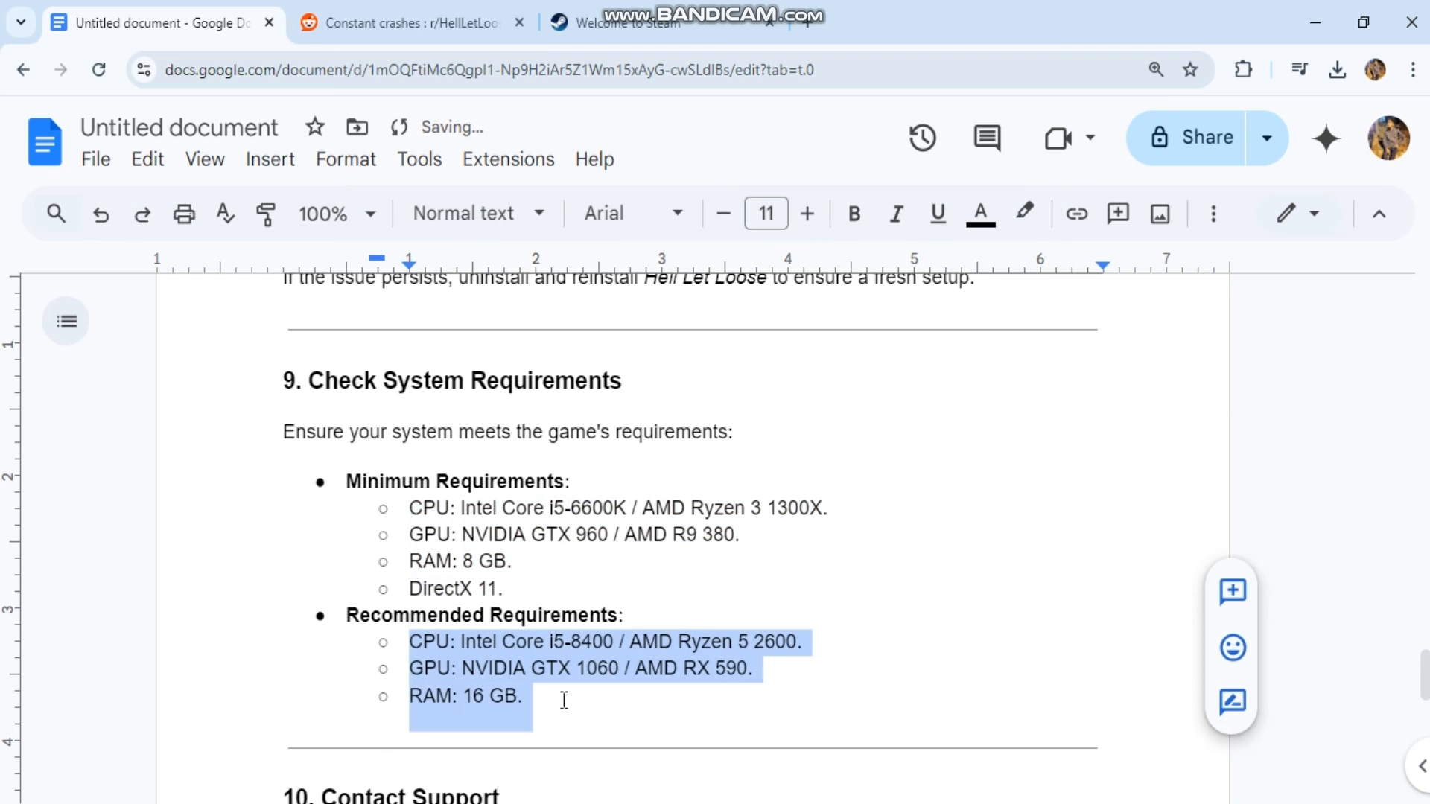
pyautogui.click(854, 216)
pyautogui.click(854, 223)
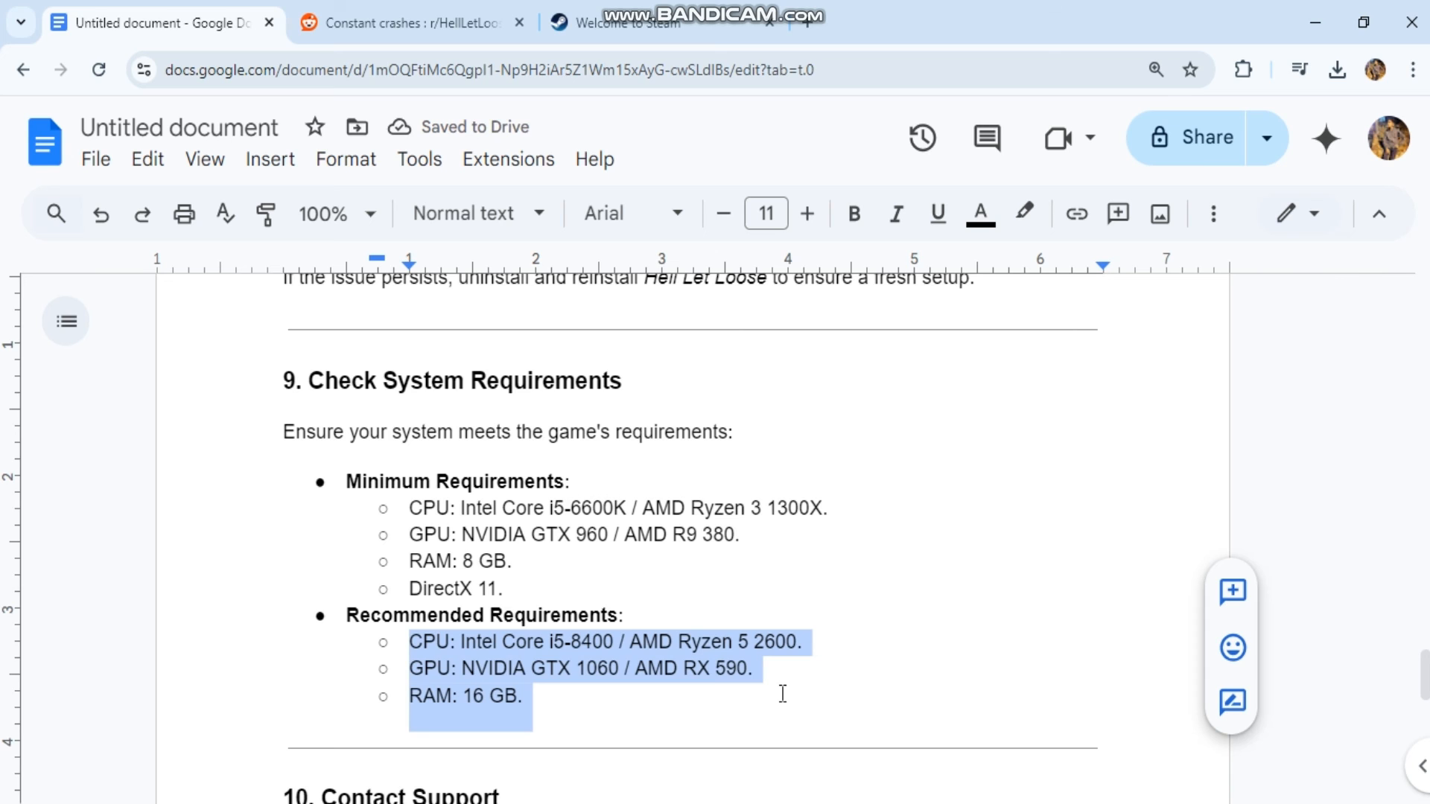
# - View the "10. Contact Support" section, and bring the System Information window back up to close it
pyautogui.scroll(-3, 779, 692)
pyautogui.scroll(-1, 782, 693)
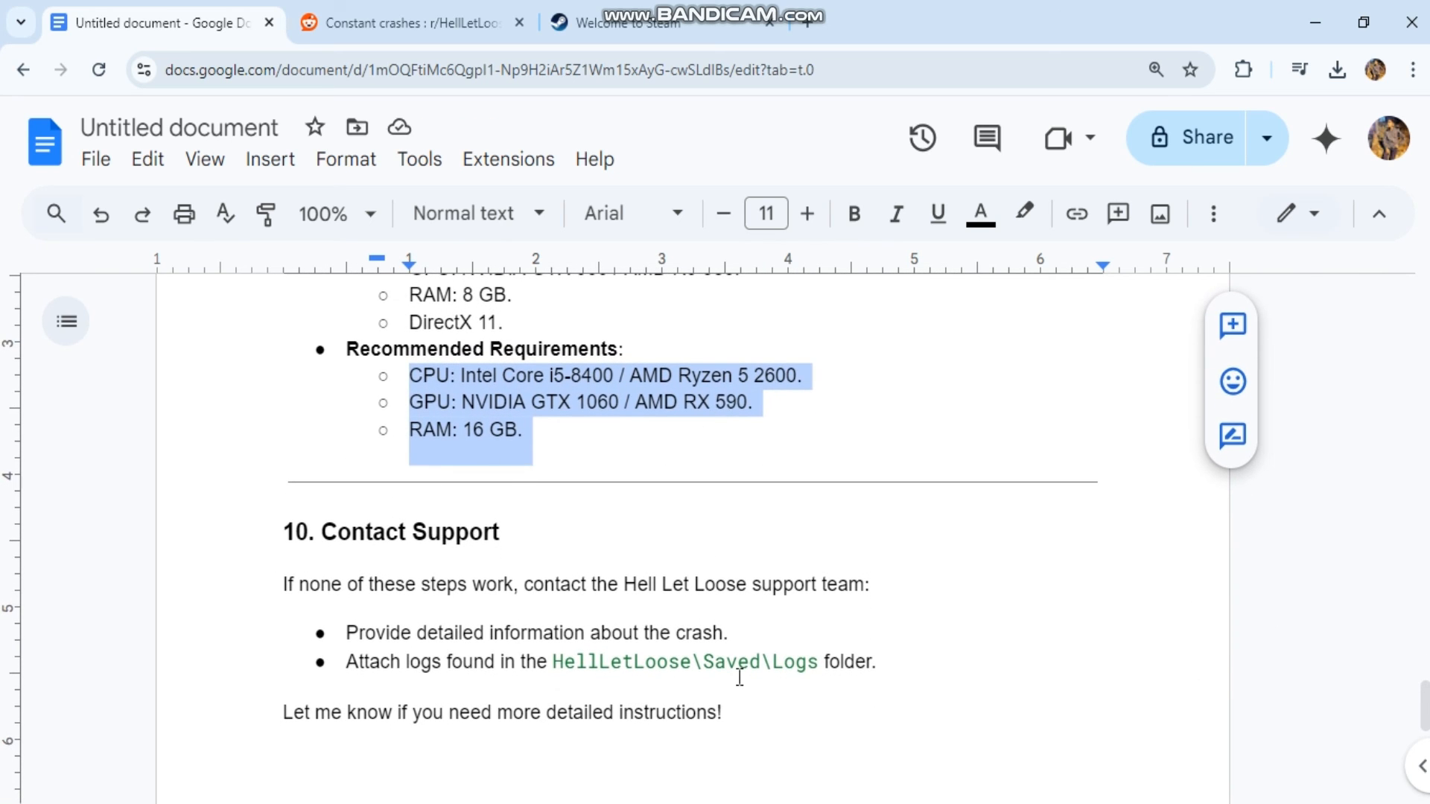
pyautogui.hotkey('alt', 'Tab')
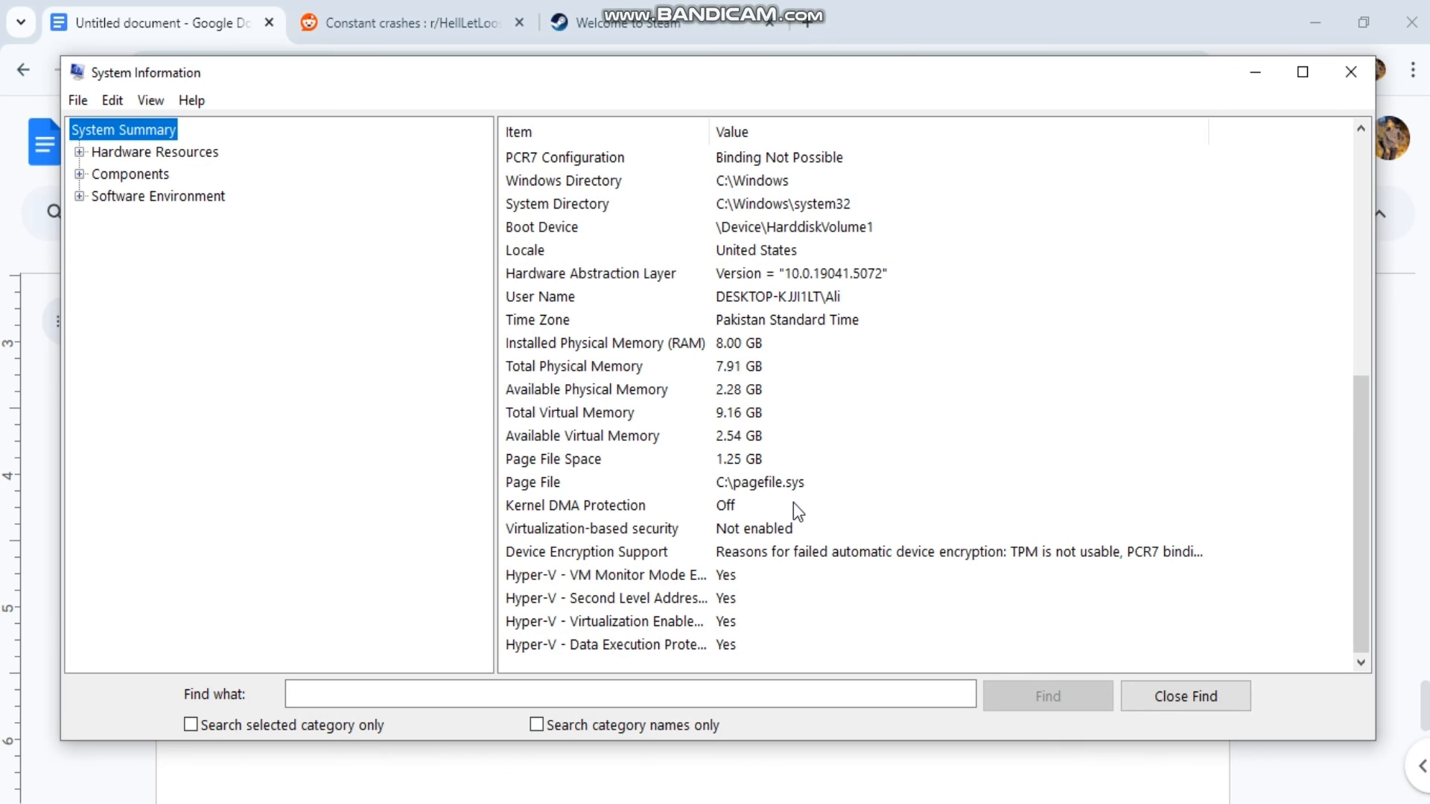
pyautogui.click(1206, 703)
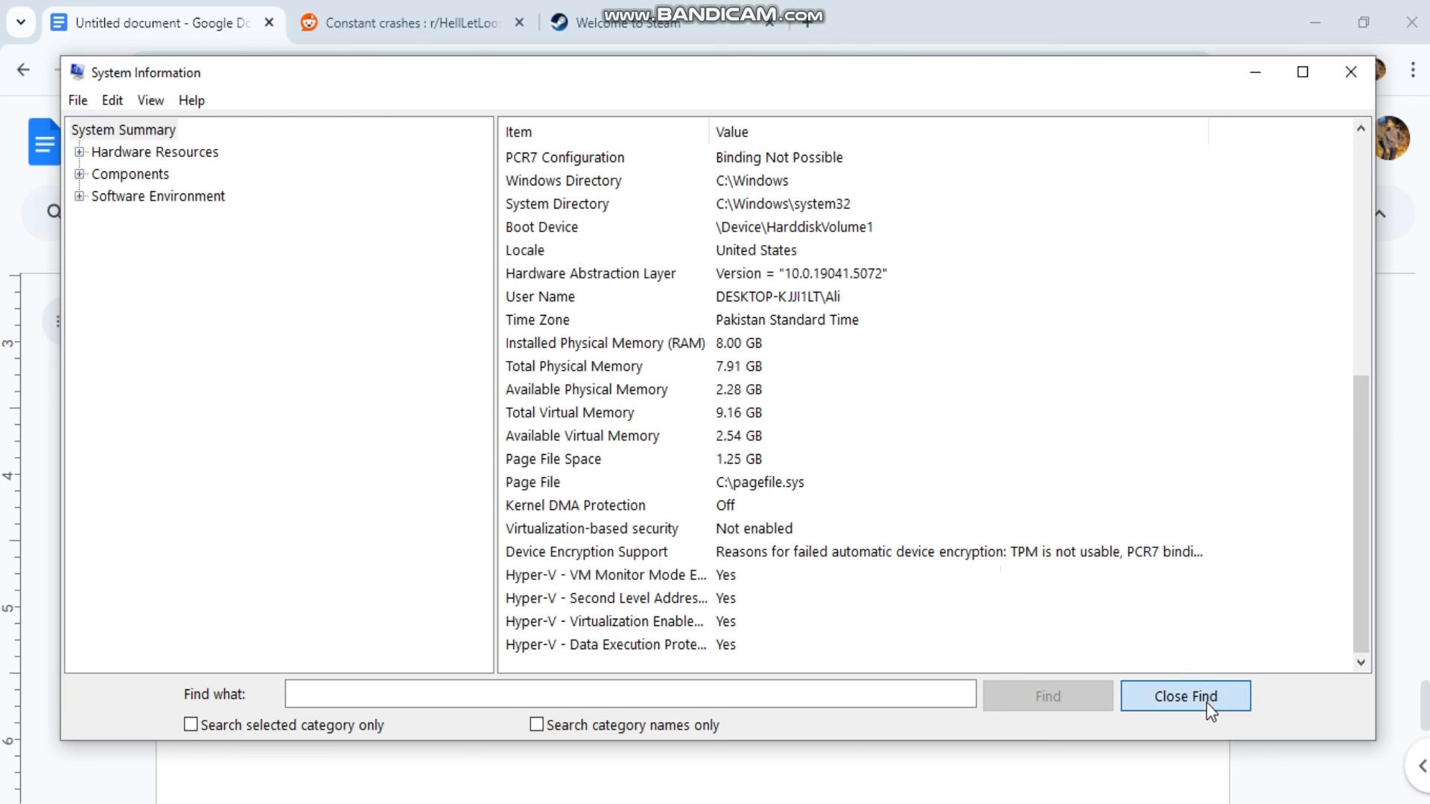
pyautogui.click(1352, 73)
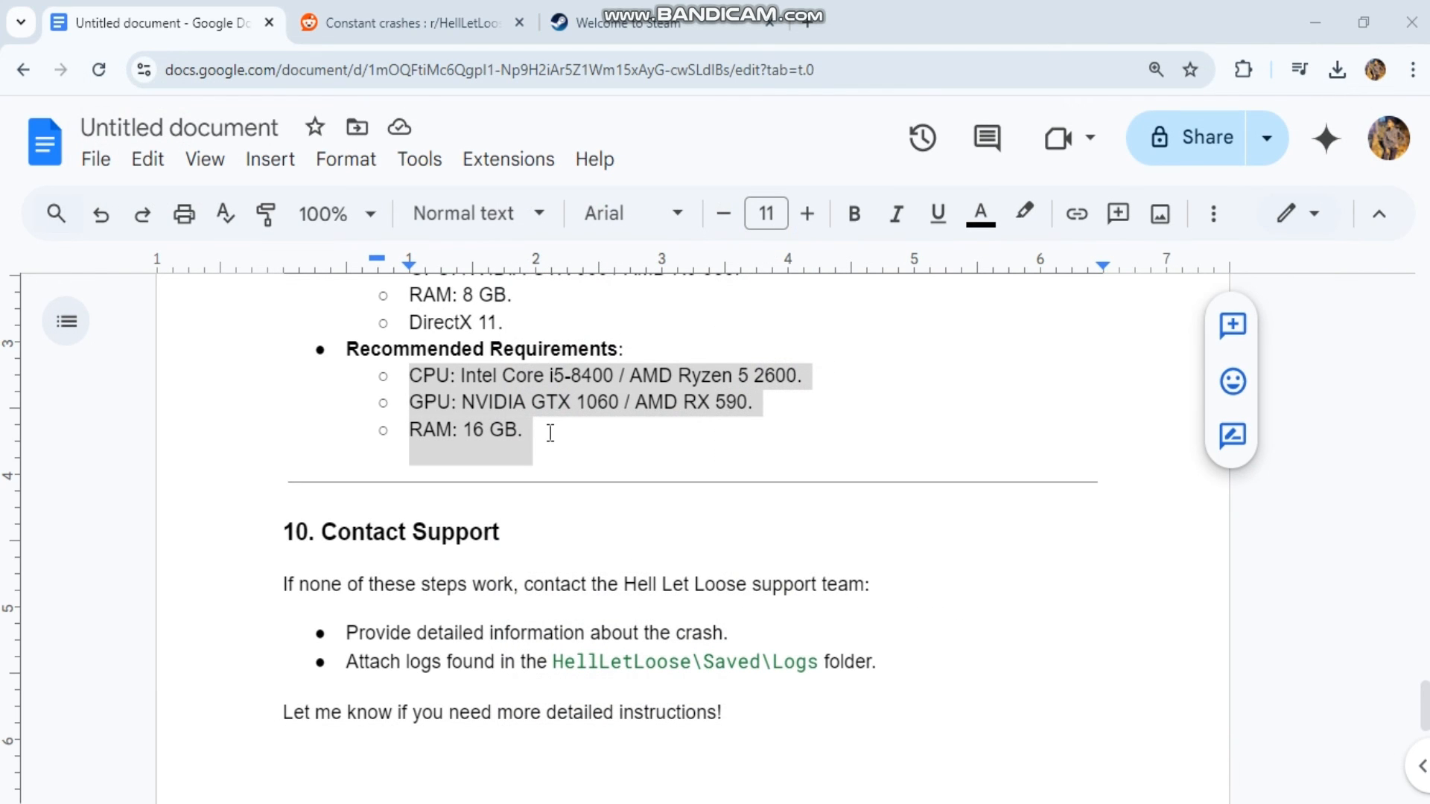
# - Switch to the Reddit post about constant Hell Let Loose crashes and view its error screenshot
pyautogui.scroll(-1, 551, 433)
pyautogui.click(405, 22)
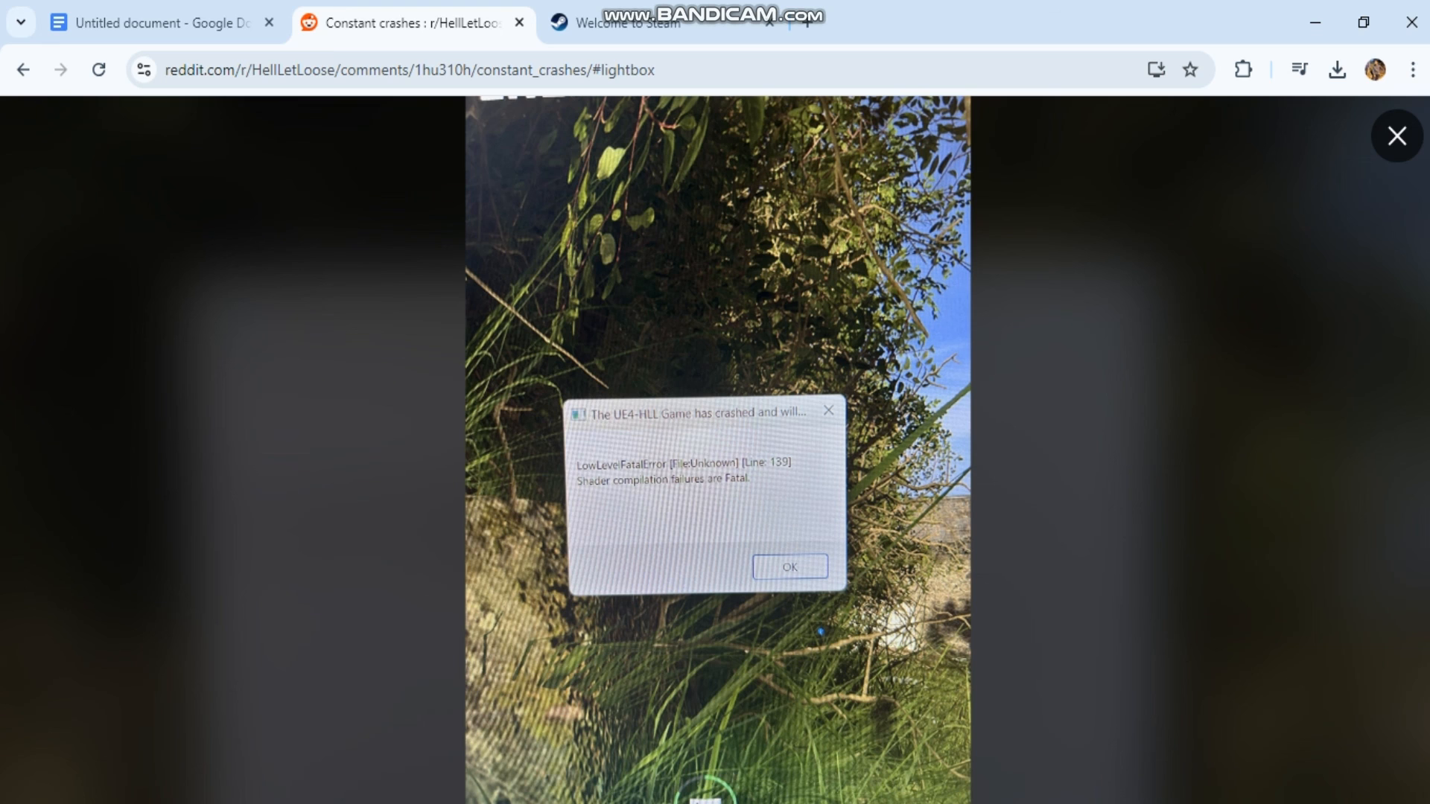
pyautogui.click(743, 803)
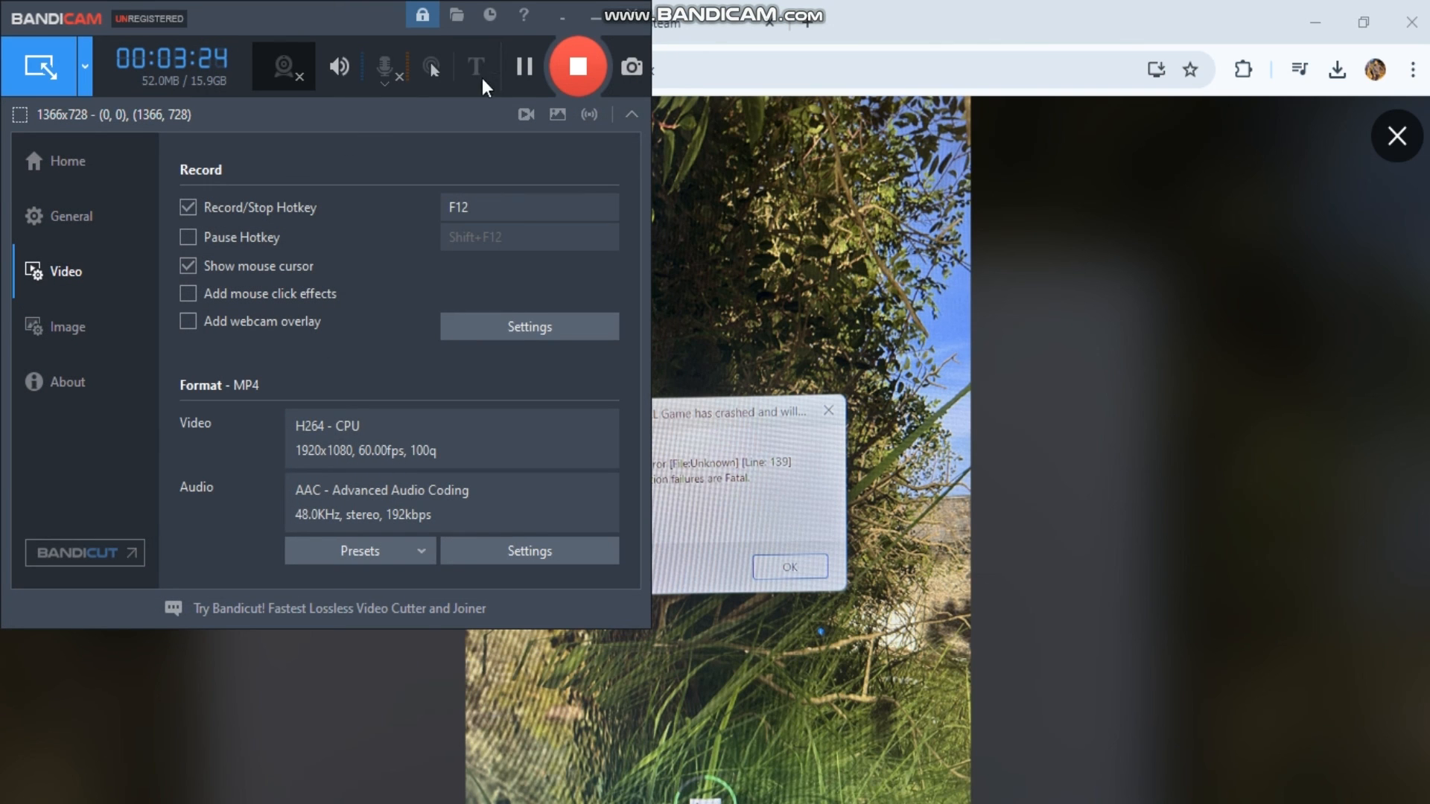